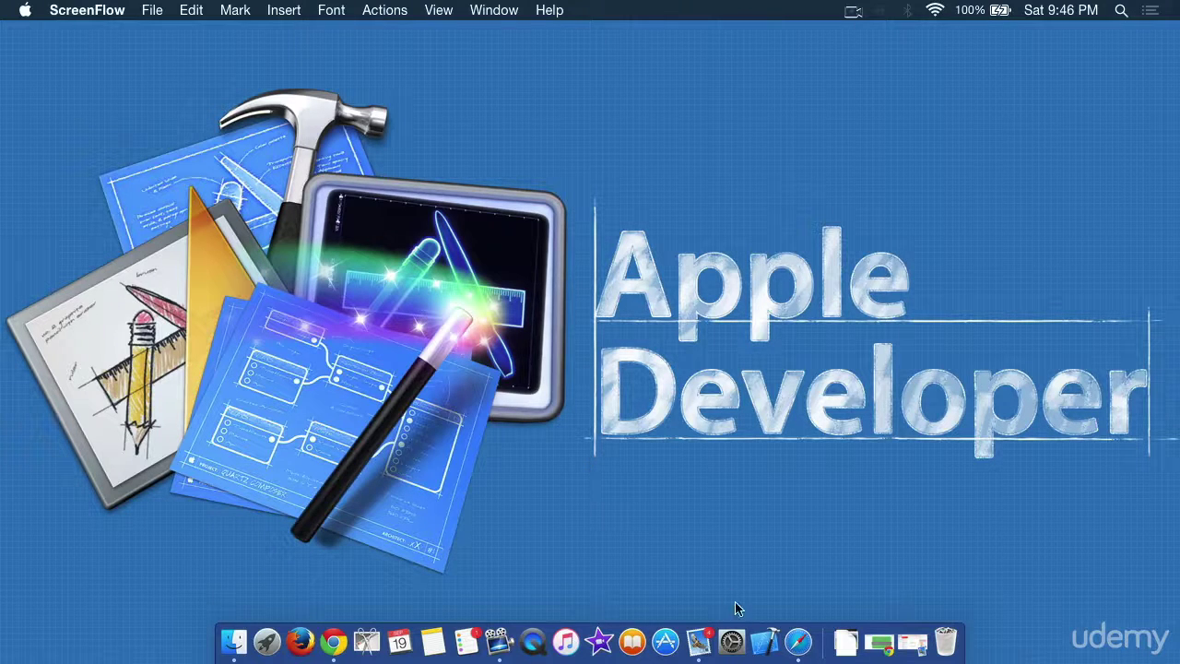
# Open Xcode and create an iOS Single View Application project named holaMundo on the Desktop
pyautogui.click(771, 619)
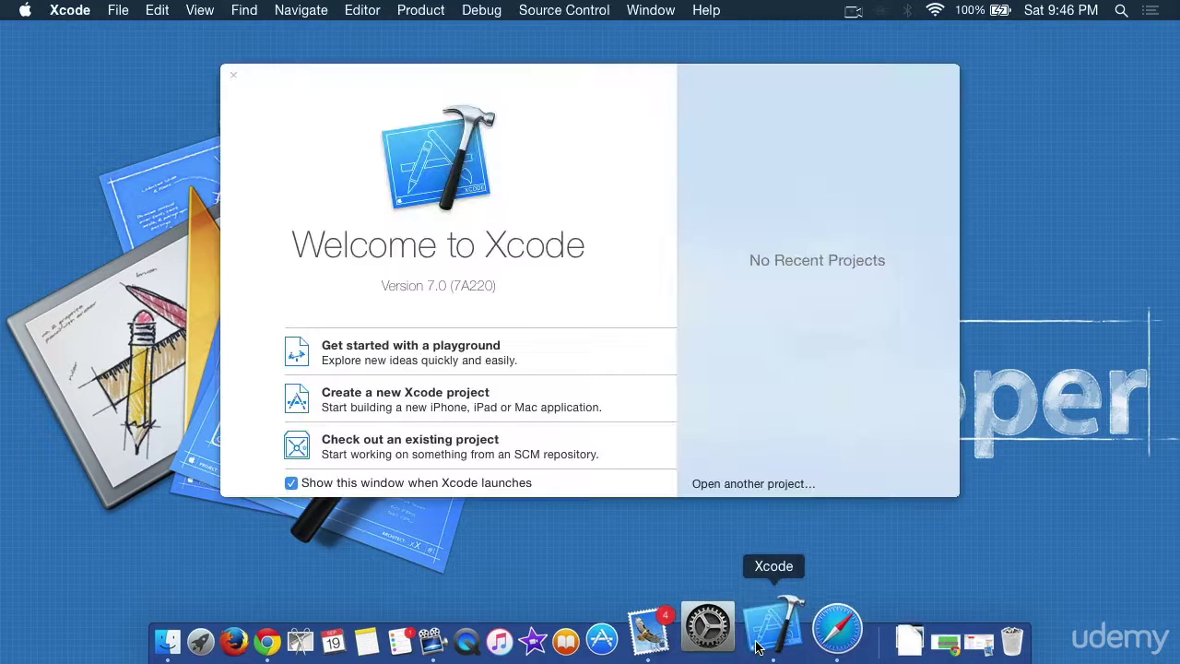
pyautogui.click(472, 394)
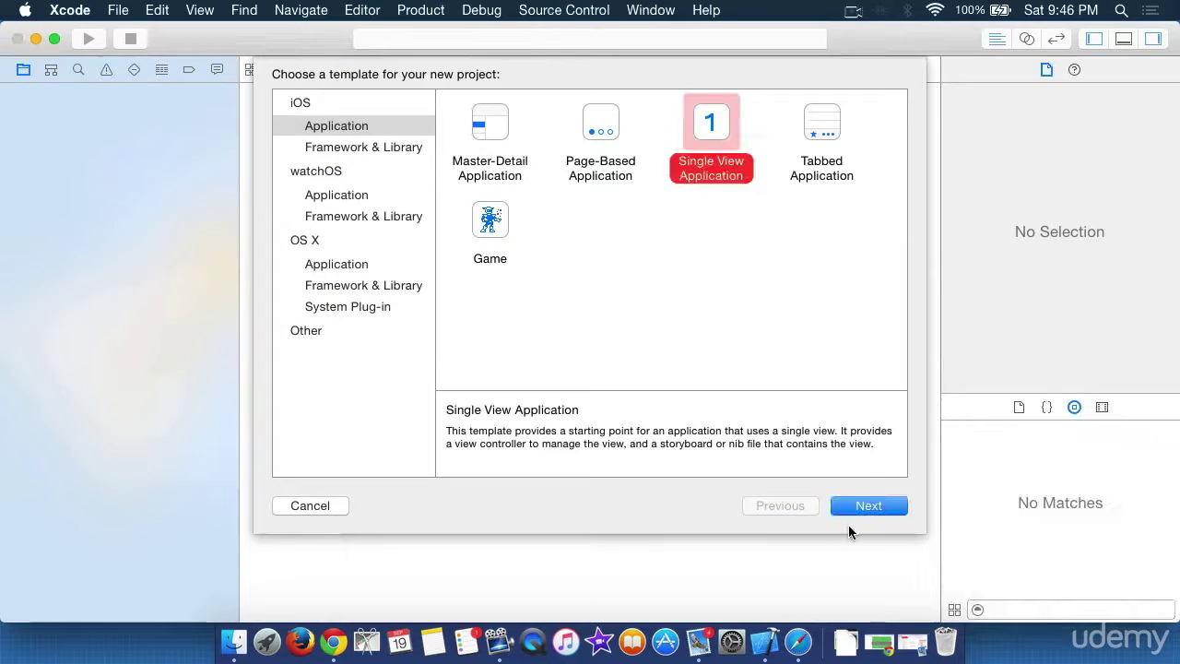
pyautogui.click(841, 510)
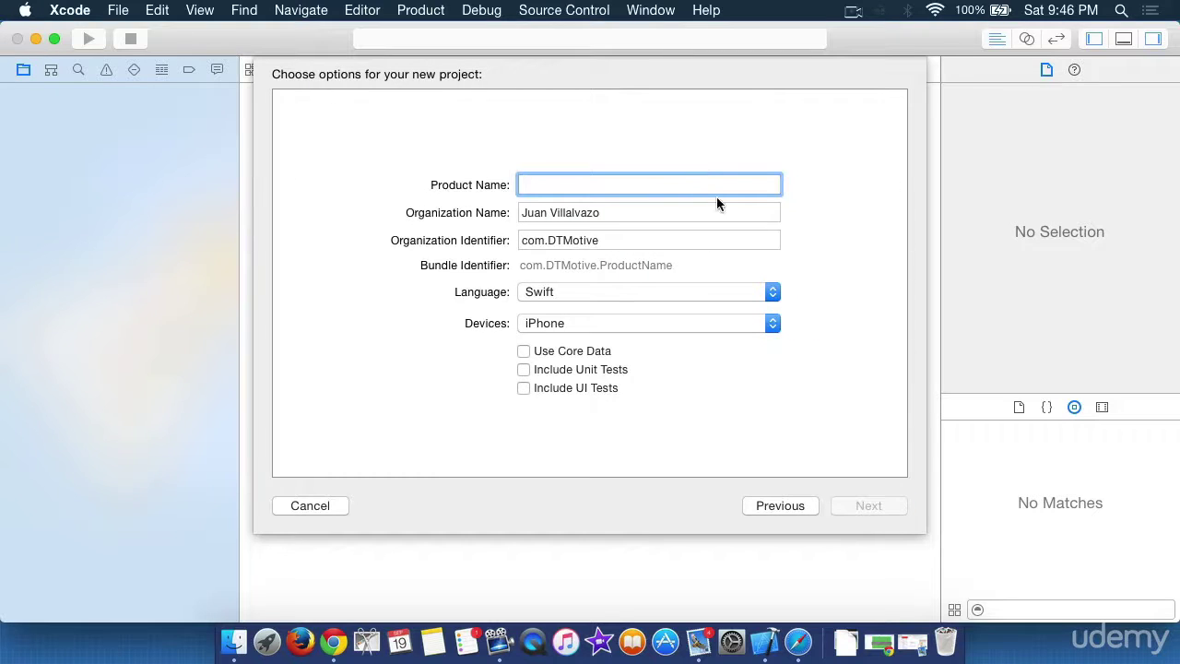
pyautogui.write('holaMundo')
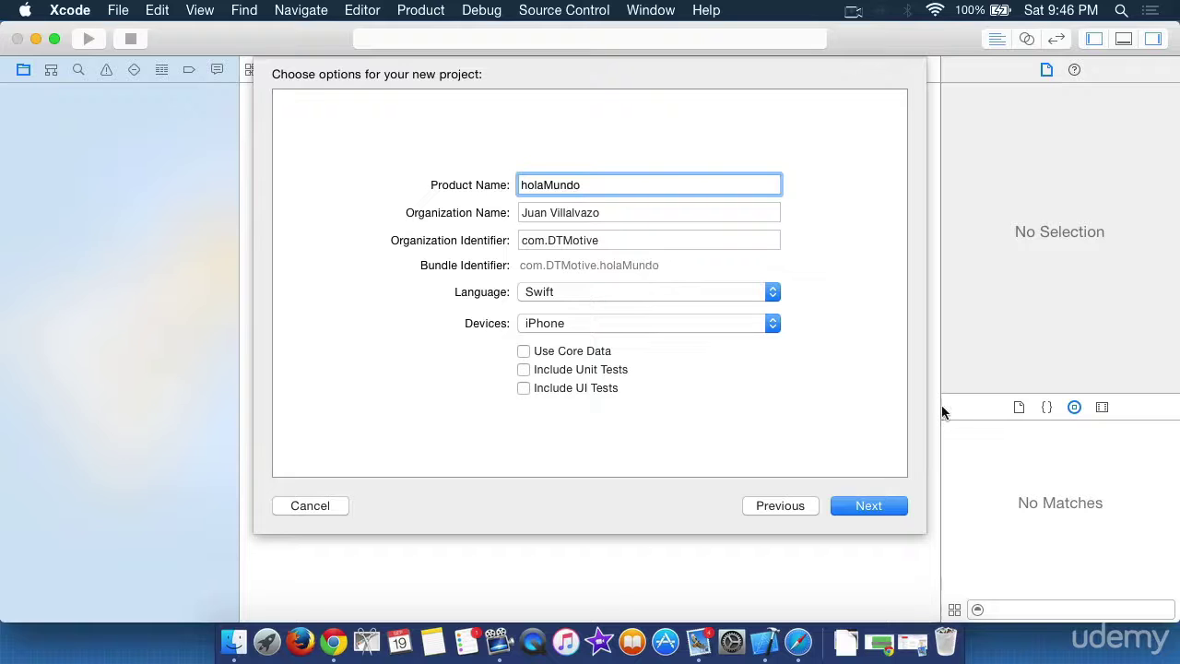
pyautogui.click(874, 506)
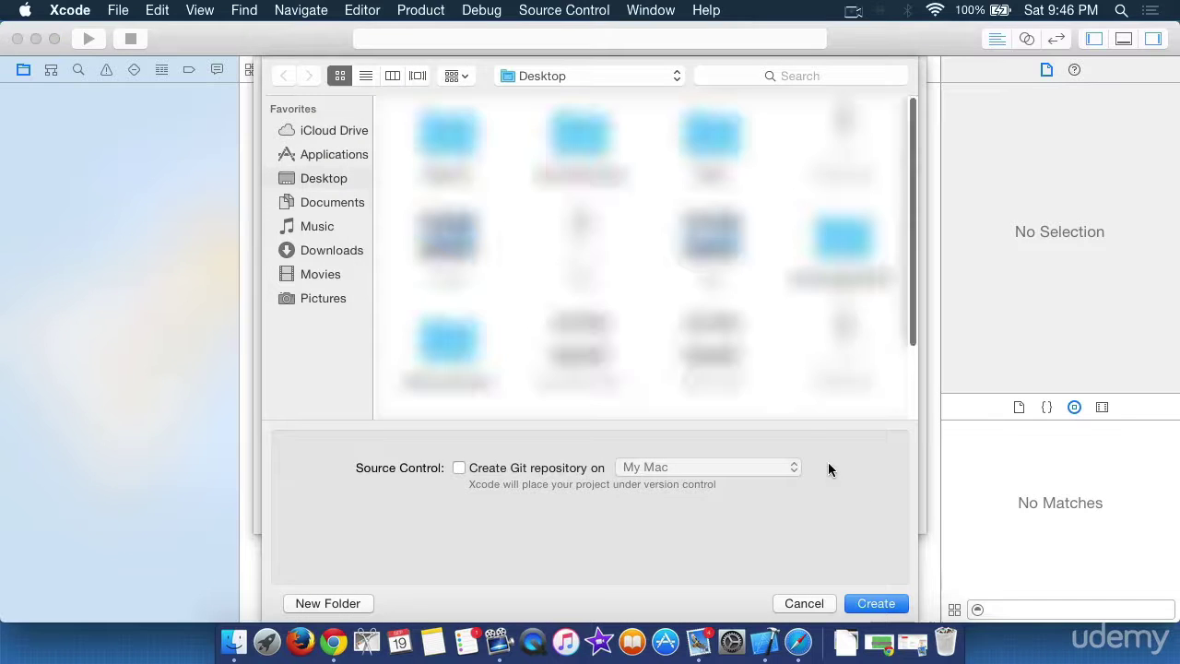
pyautogui.click(875, 603)
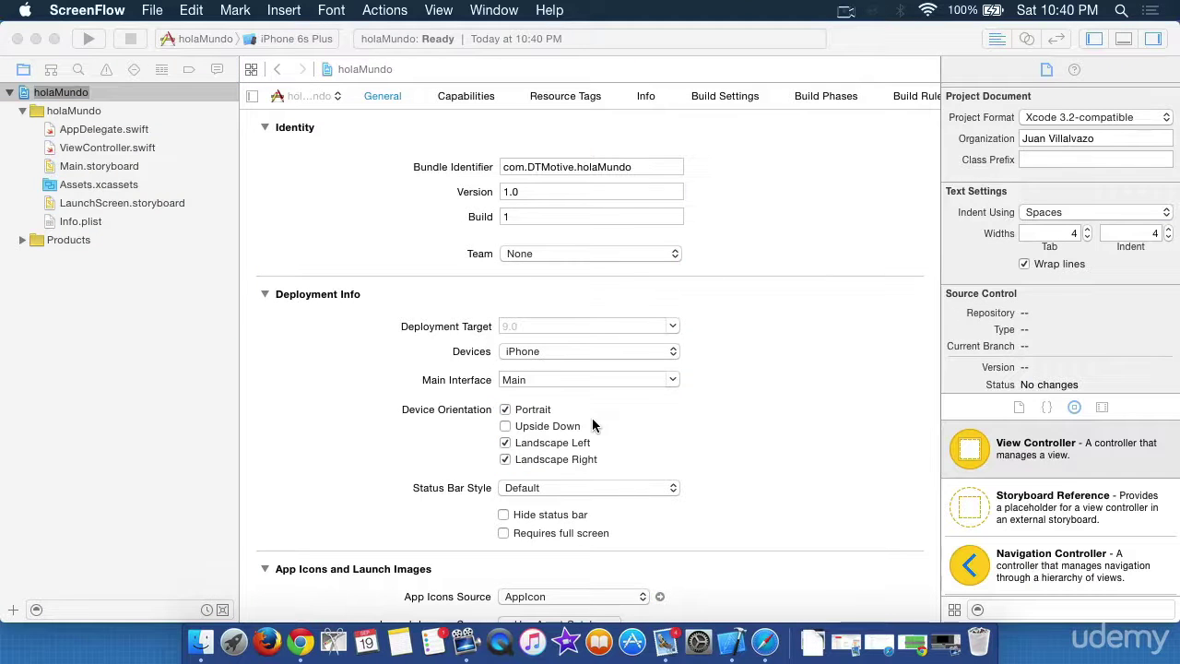
# Turn off Auto Layout in Main.storyboard and disable size classes, keeping the size class data for iPhone
pyautogui.click(118, 175)
pyautogui.click(119, 171)
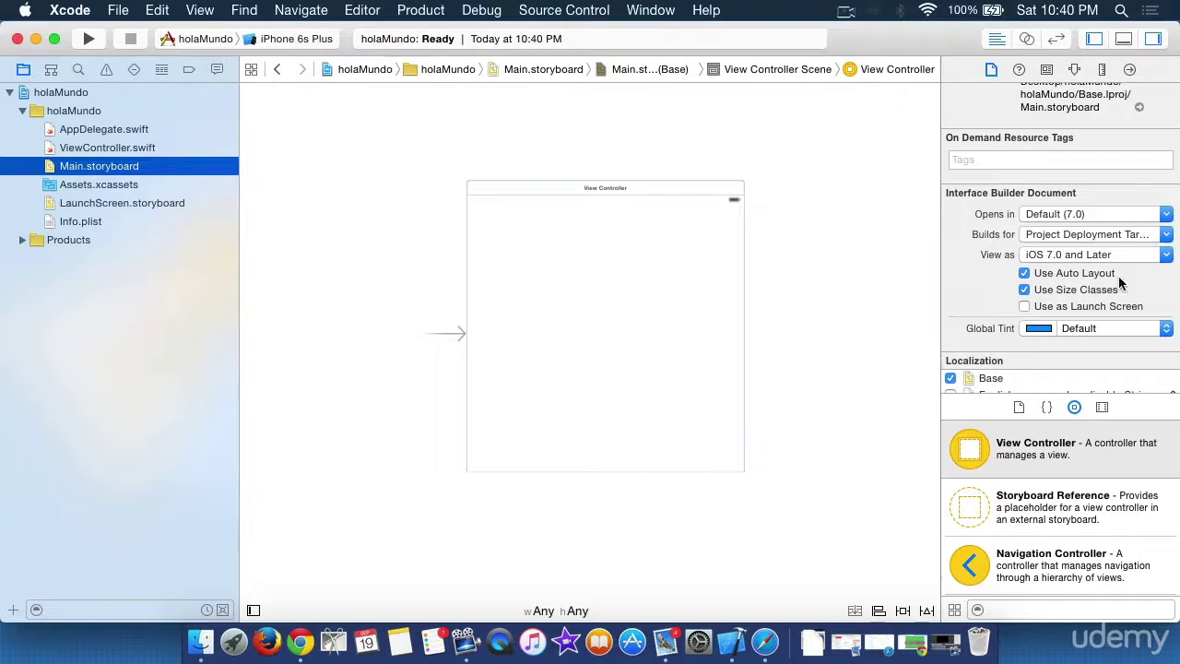
pyautogui.click(1024, 272)
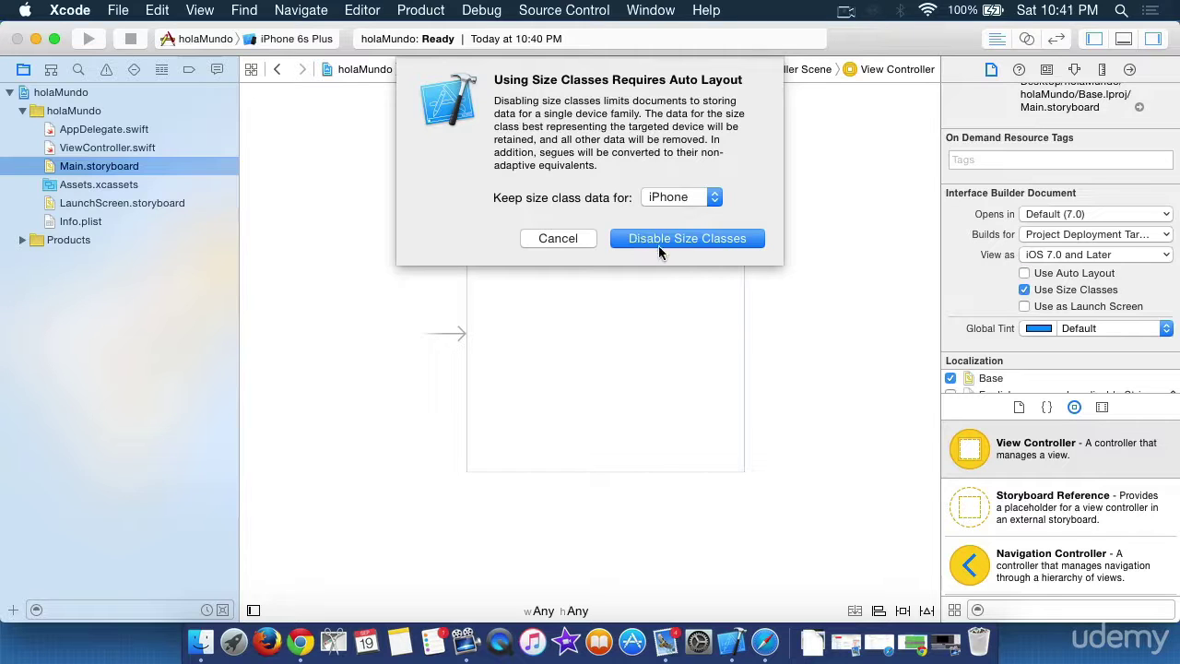
pyautogui.click(693, 239)
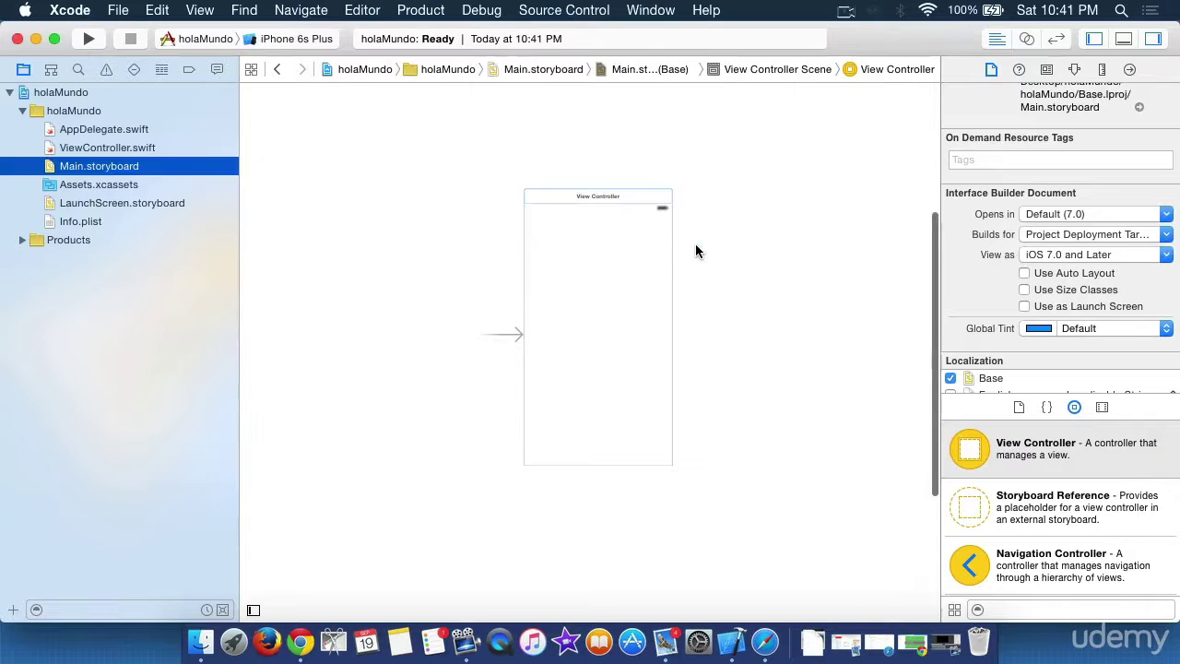
# Set the view controller's simulated size to iPhone 4-inch and its orientation to Portrait
pyautogui.scroll(-2, 1030, 273)
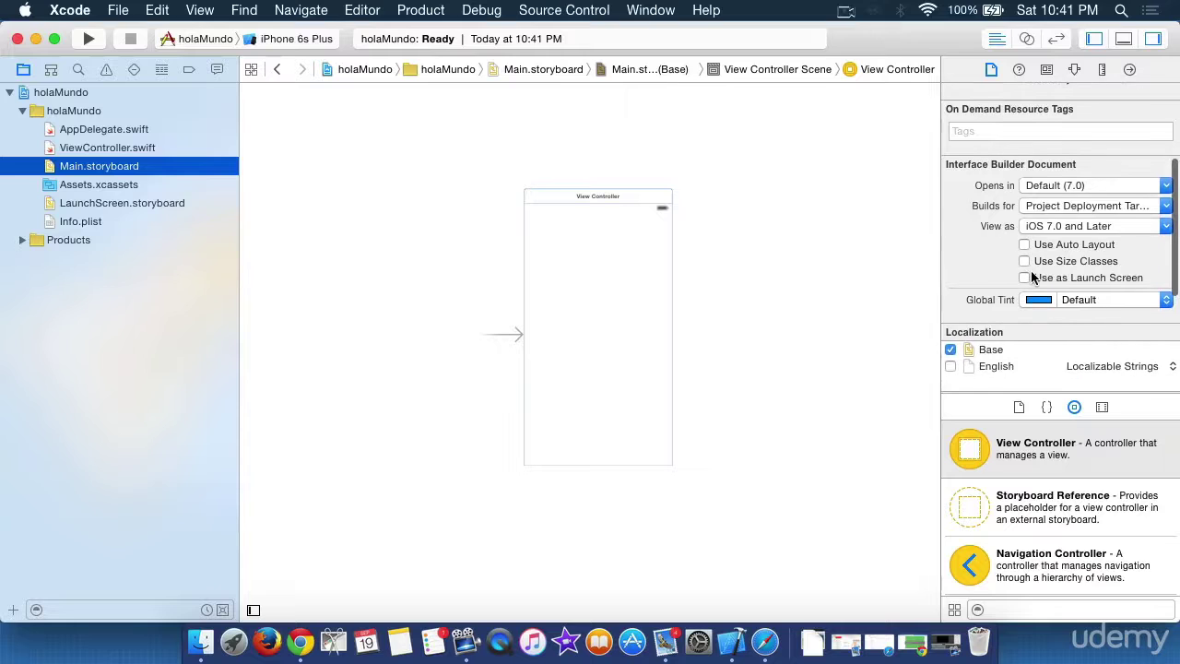
pyautogui.scroll(5, 1030, 275)
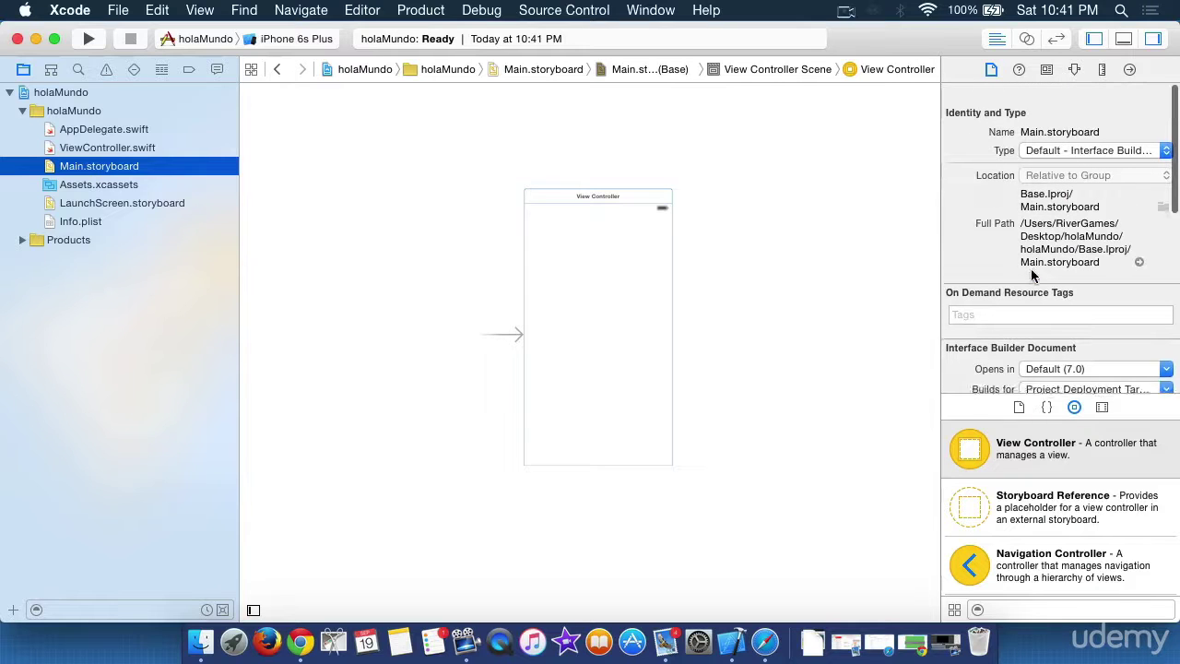
pyautogui.click(1073, 70)
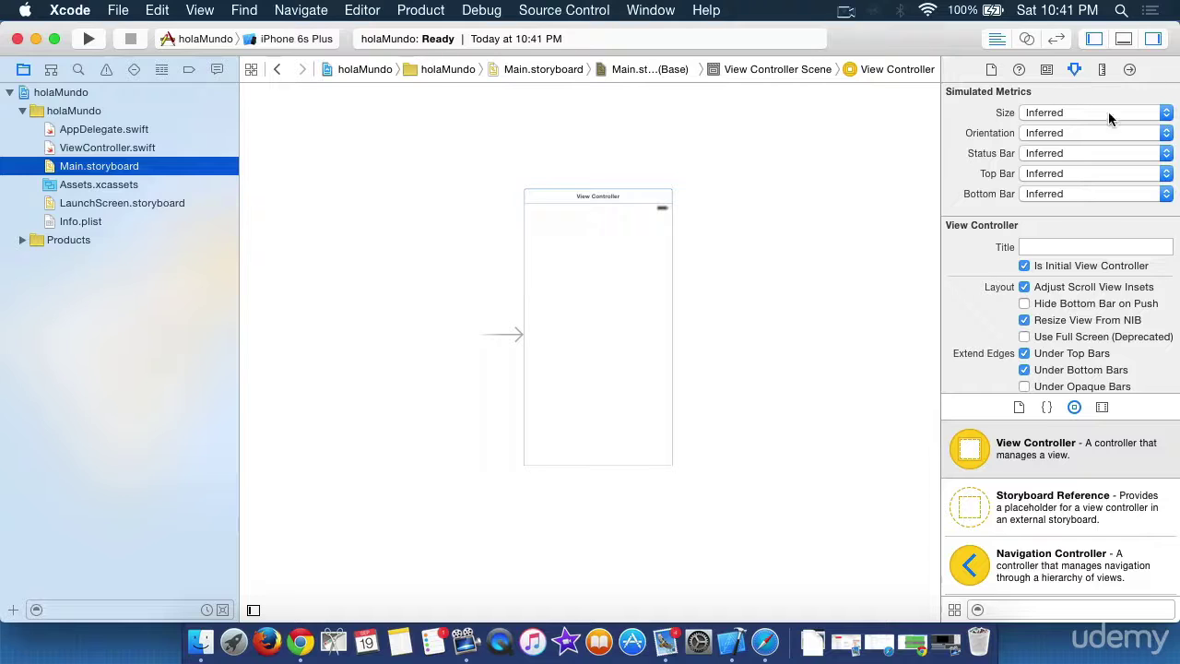
pyautogui.click(1166, 114)
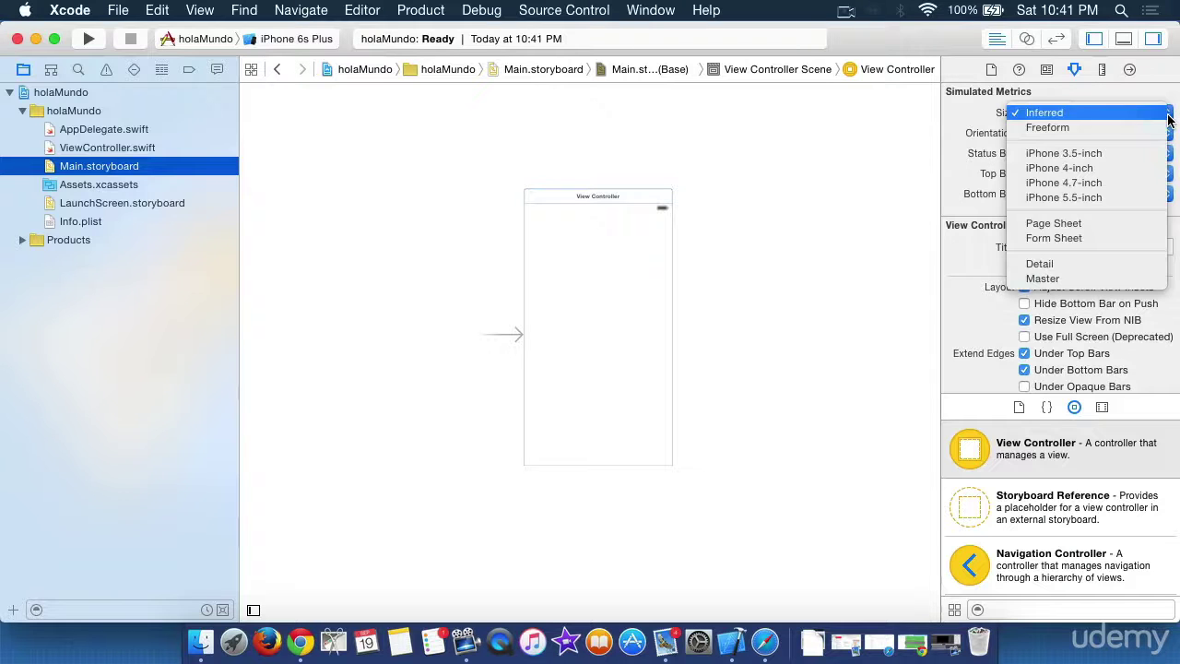
pyautogui.click(1114, 168)
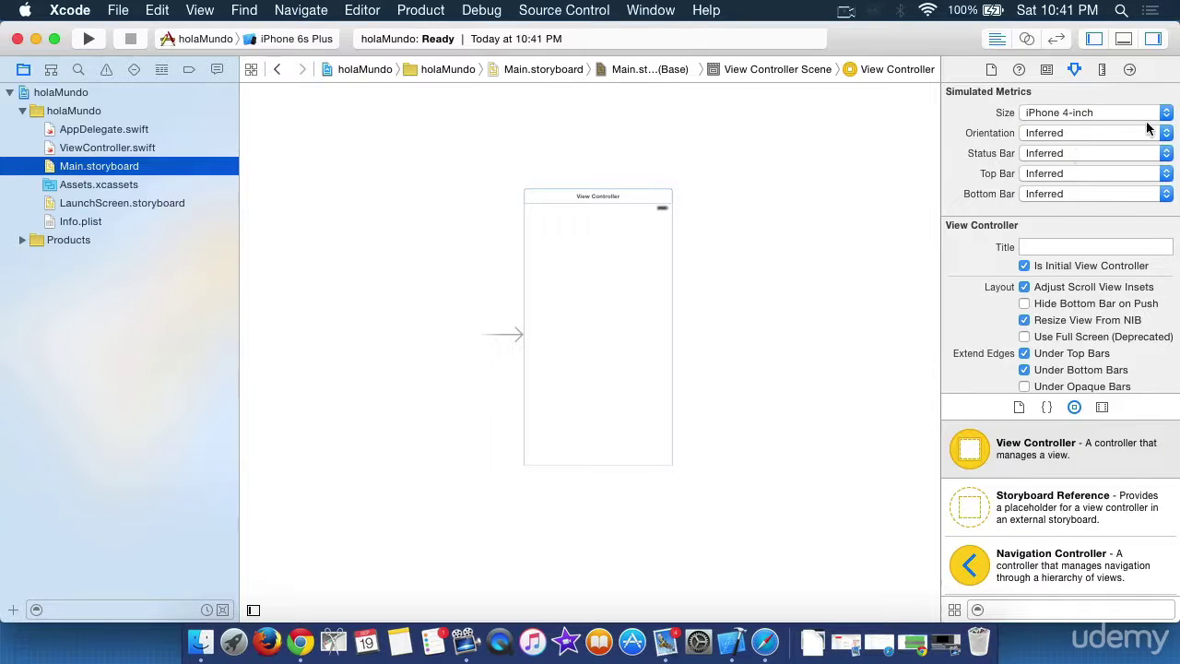
pyautogui.click(1149, 132)
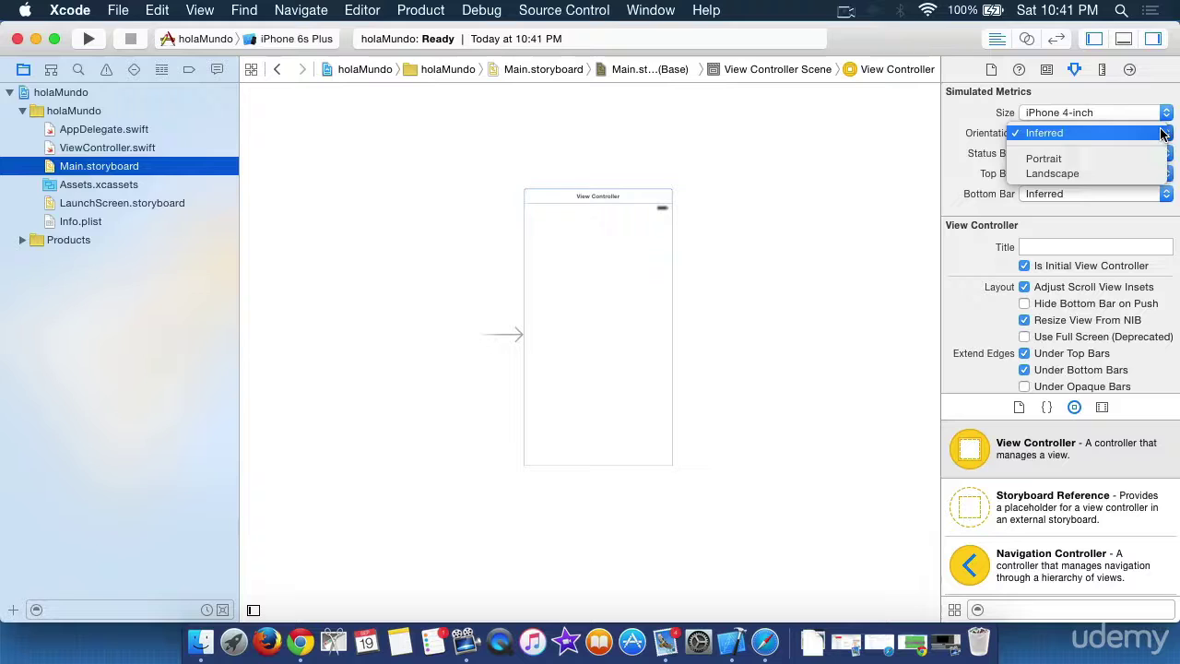
pyautogui.click(1088, 161)
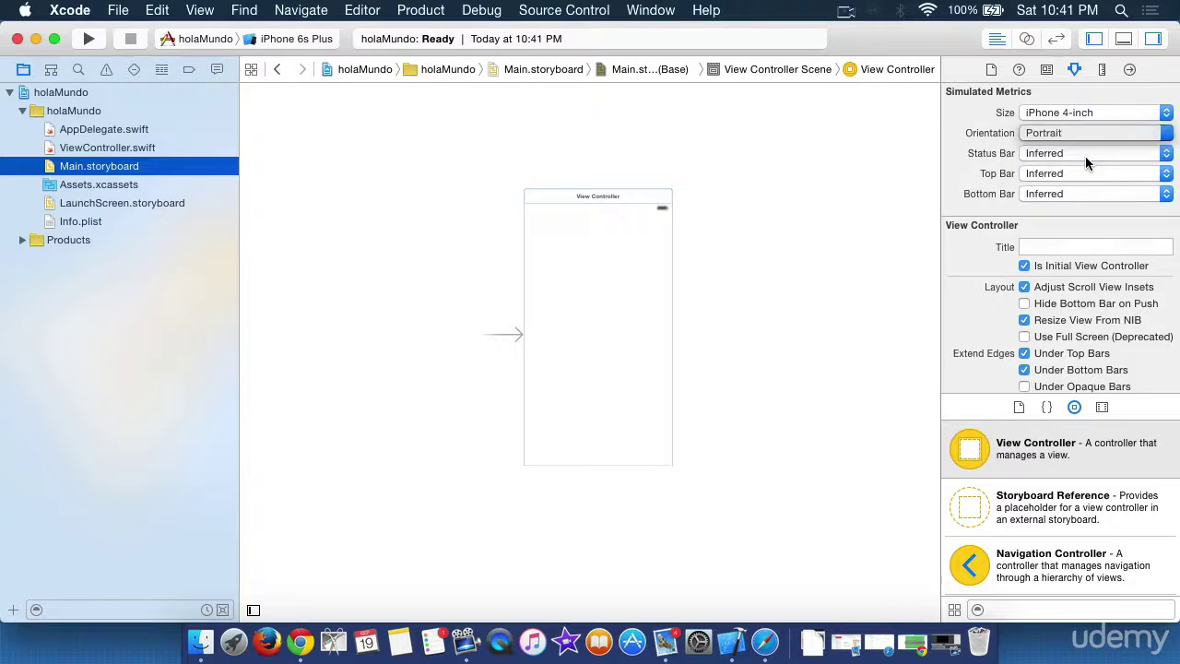
# Find the Label object in the library by filtering for "label" and place one in the middle of the view controller's view
pyautogui.doubleClick(599, 307)
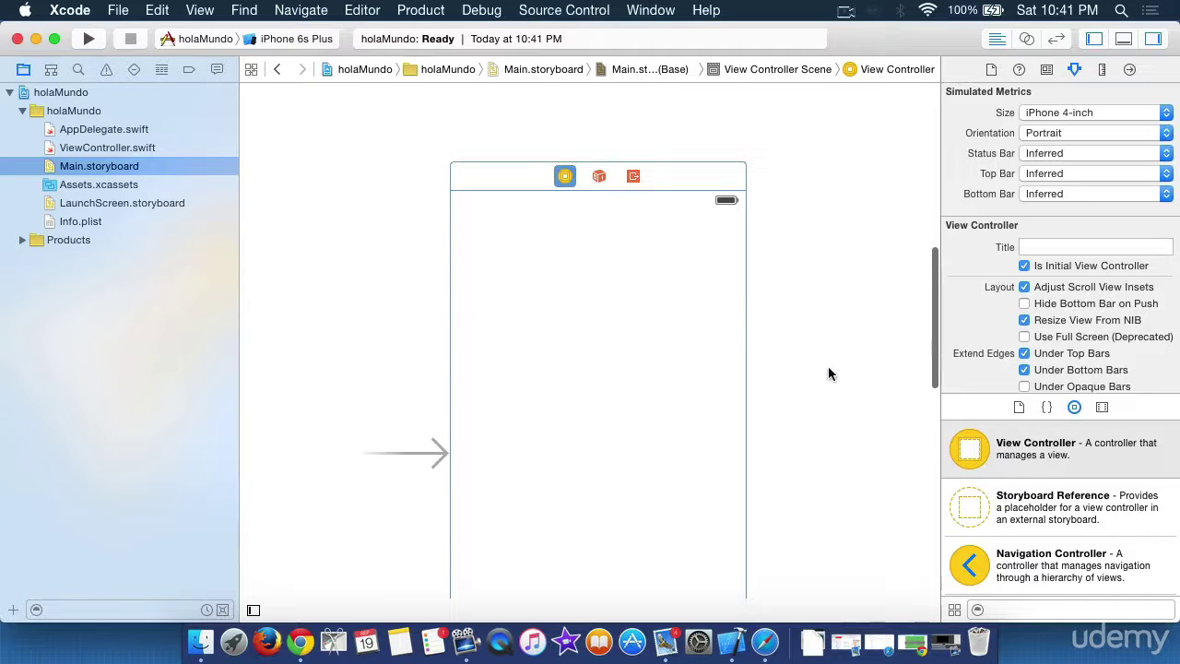
pyautogui.click(1055, 608)
pyautogui.write('label')
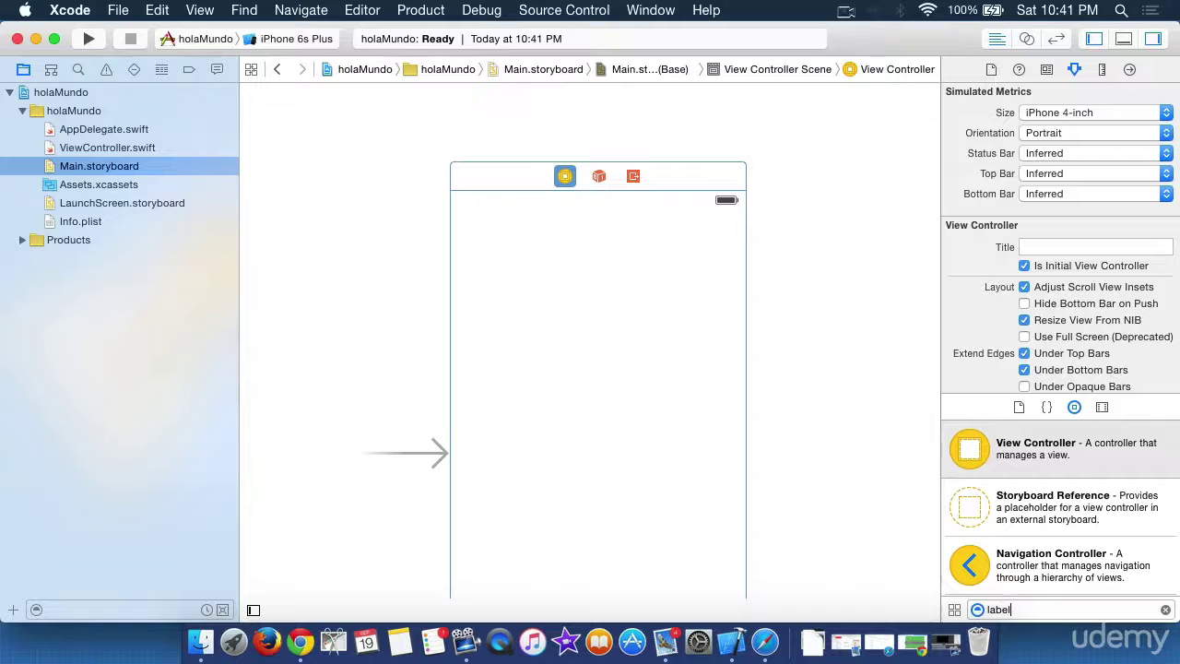
pyautogui.moveTo(1058, 472); pyautogui.dragTo(596, 451)
# Change the label's text to "Hola mundo - Hello World" and centre the label horizontally in the view
pyautogui.doubleClick(597, 452)
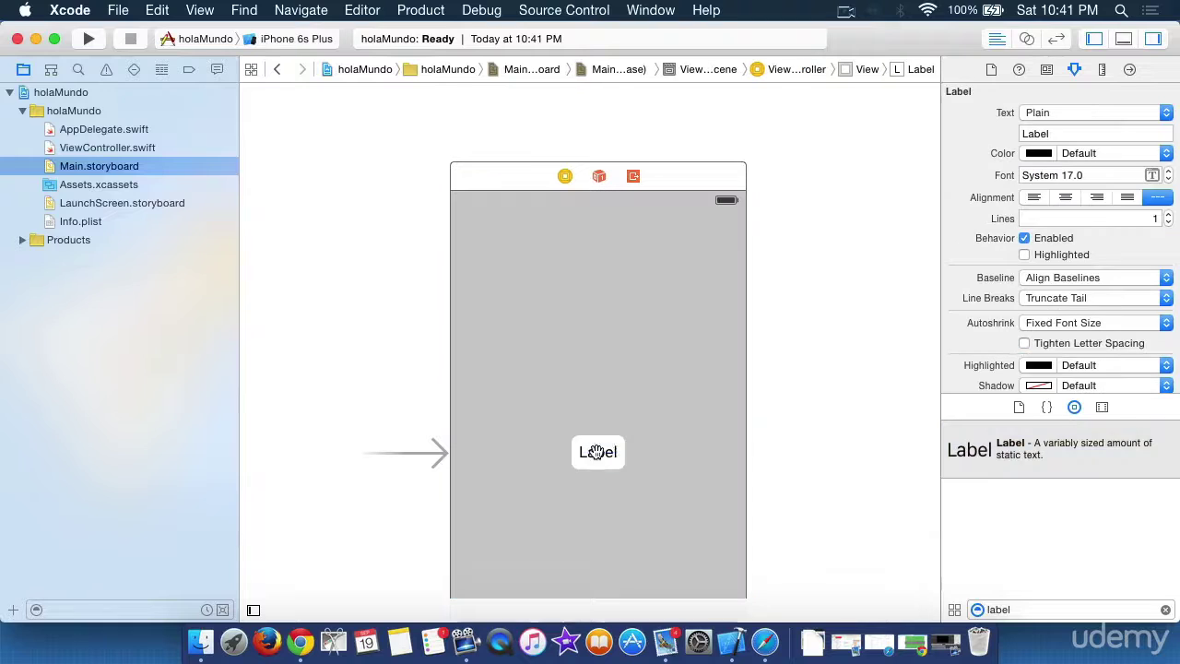
pyautogui.write('H')
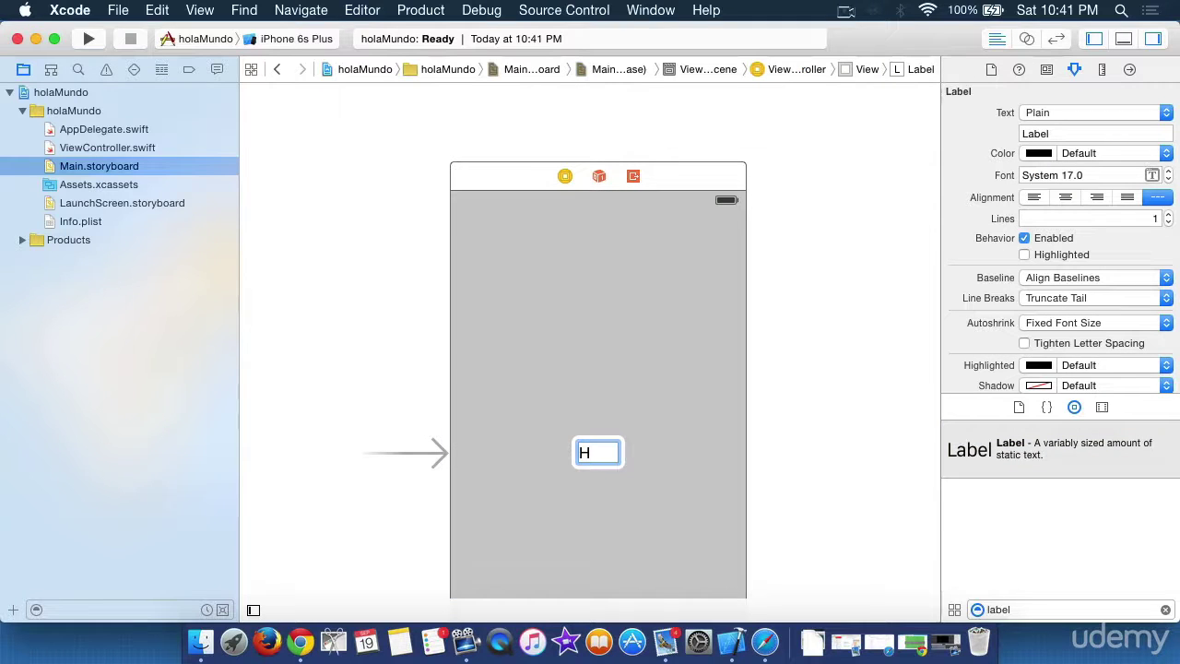
pyautogui.write('ola mundo')
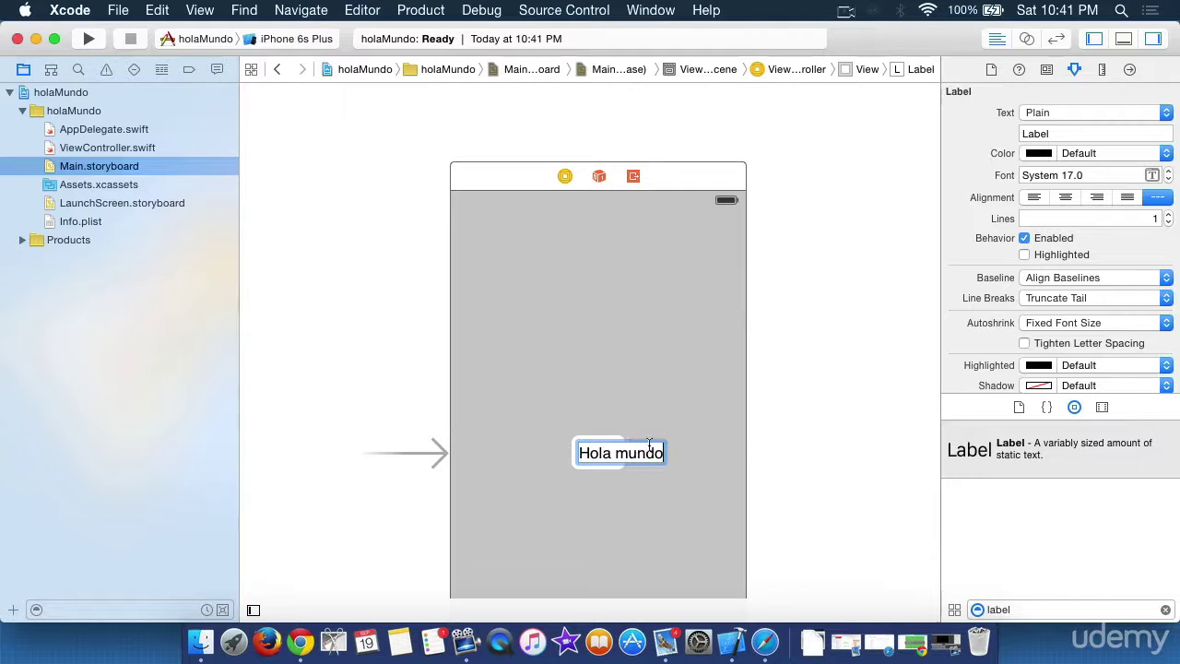
pyautogui.write(' - ')
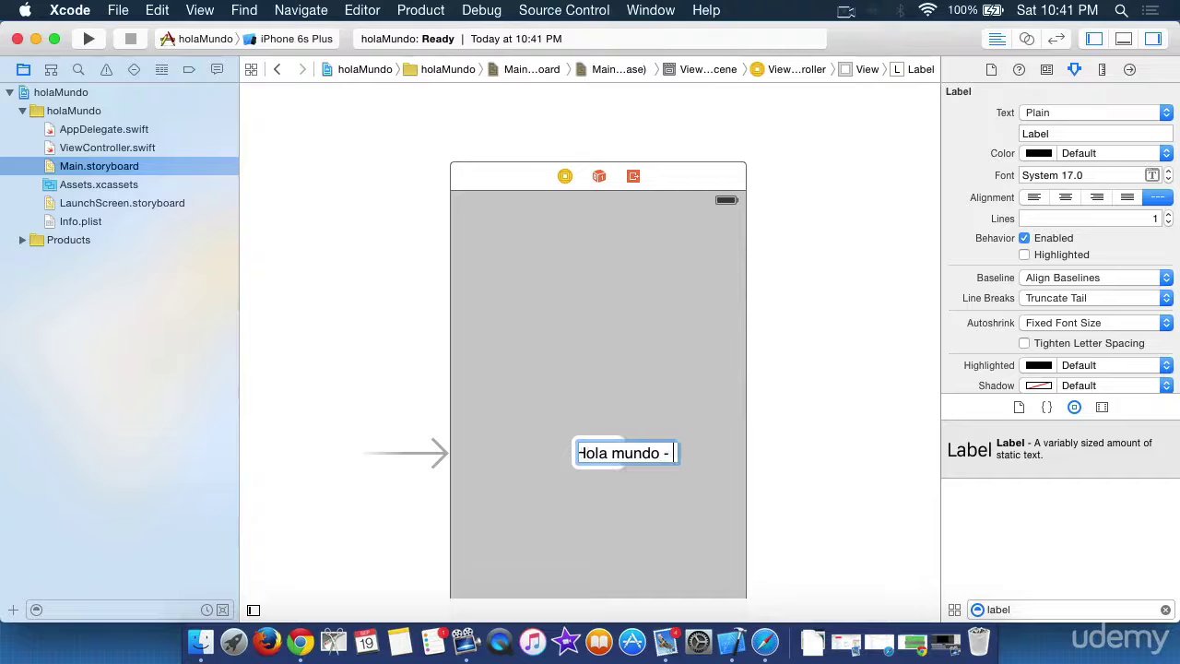
pyautogui.write('Hello ')
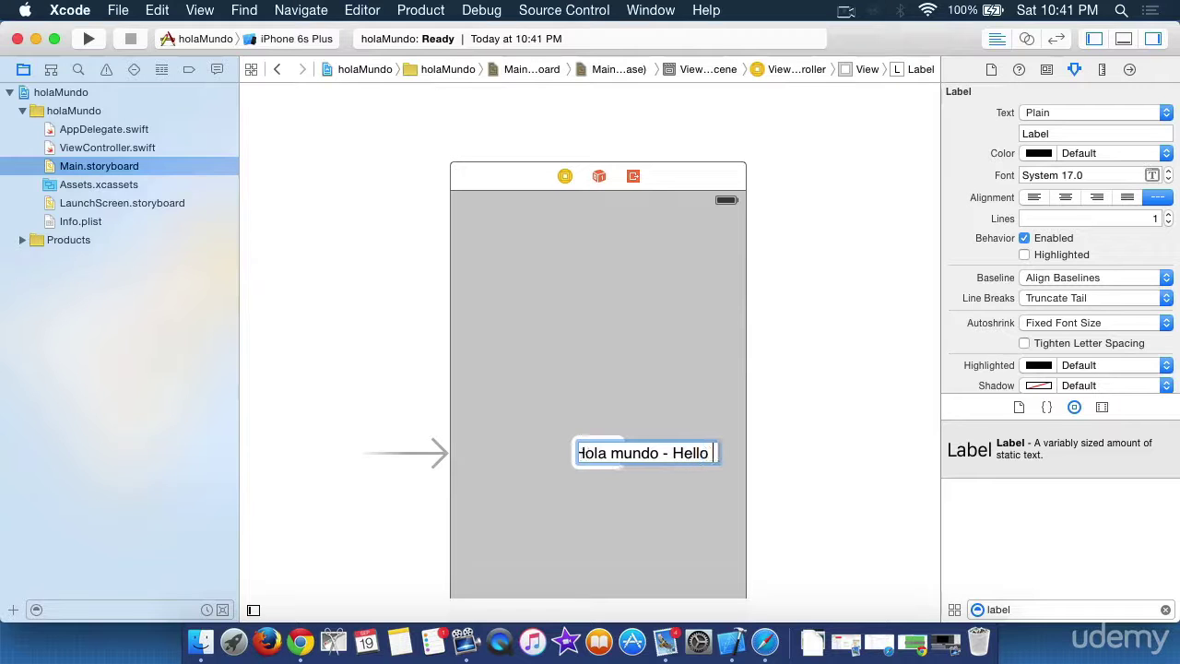
pyautogui.write('World')
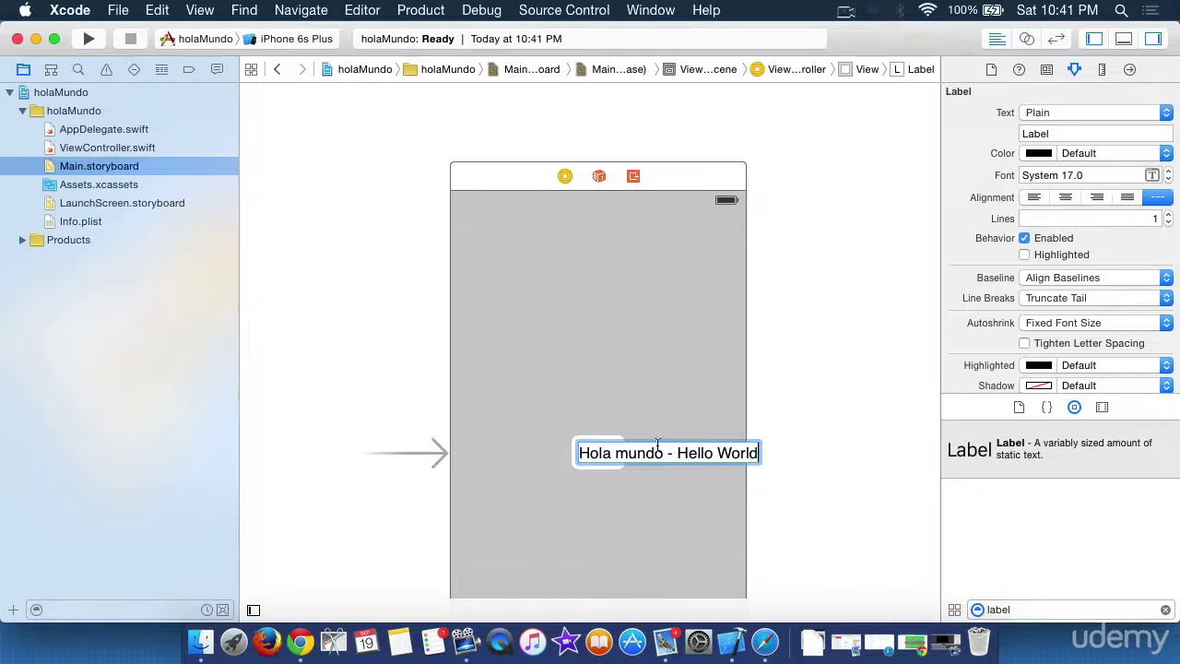
pyautogui.click(648, 498)
pyautogui.moveTo(579, 452); pyautogui.dragTo(655, 465)
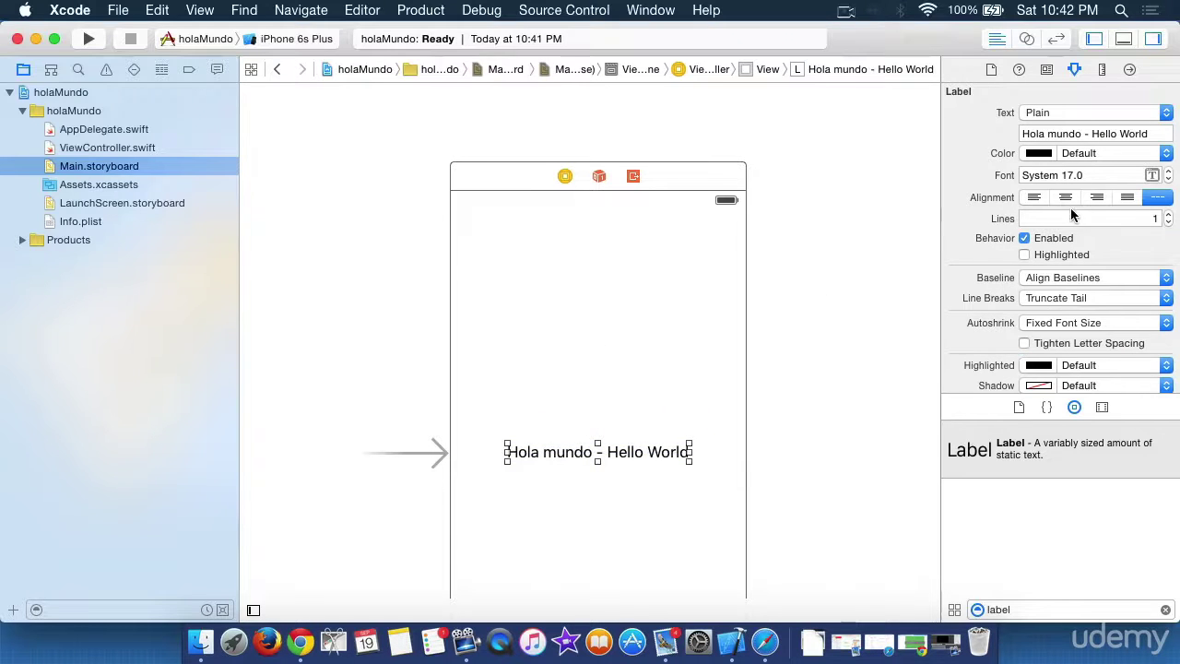
# Set the label's text color to Blue from the Apple color list and open the holaMundo project settings
pyautogui.click(1039, 153)
pyautogui.click(218, 362)
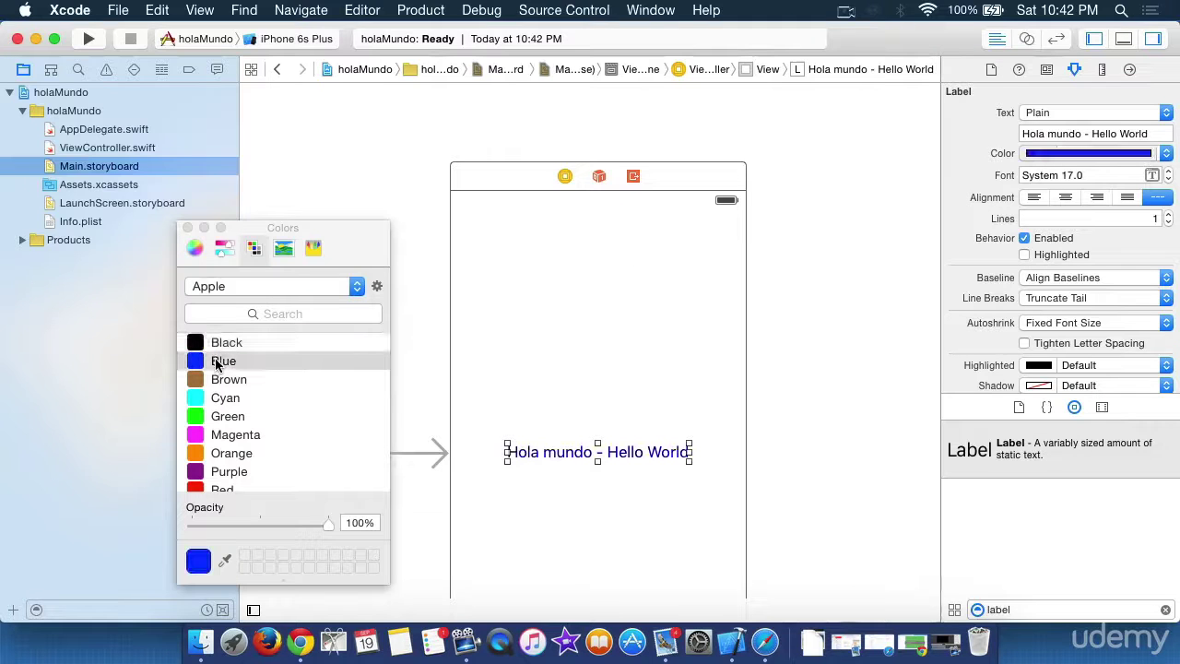
pyautogui.click(188, 228)
pyautogui.click(475, 360)
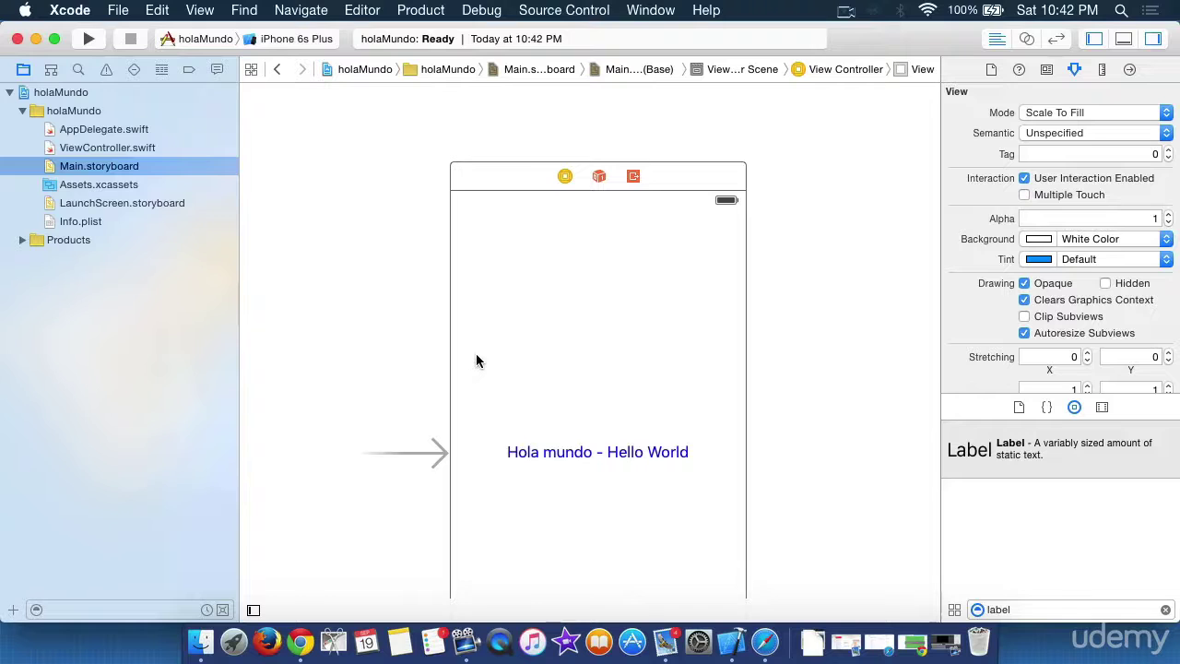
pyautogui.click(76, 92)
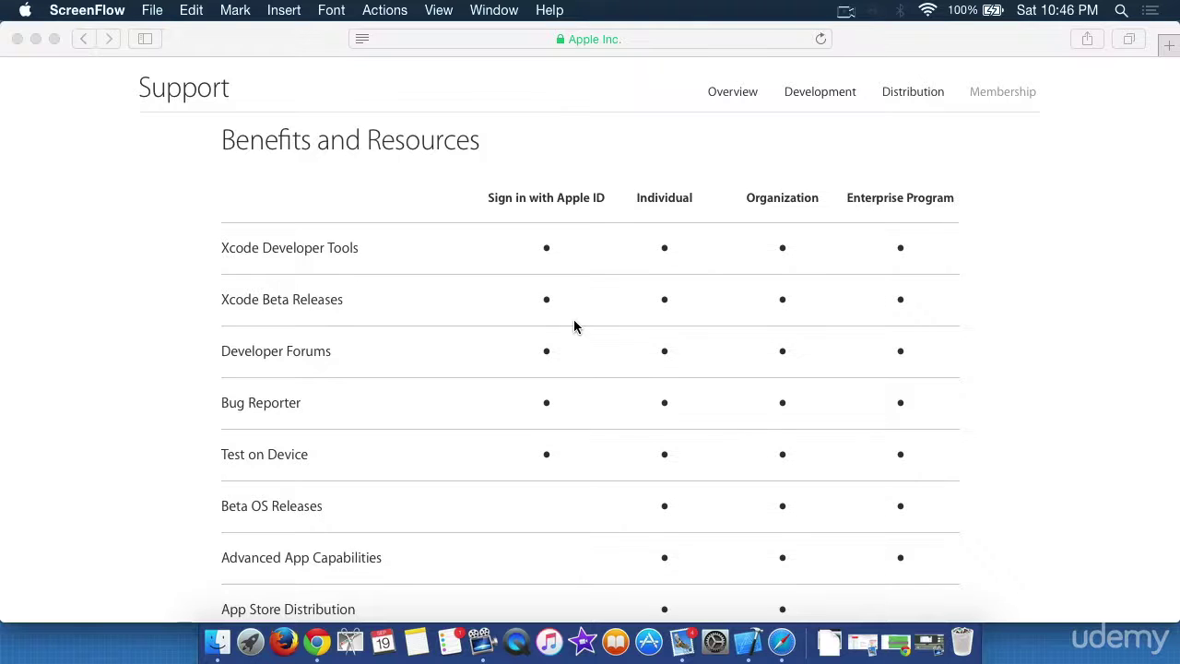
# Review the Benefits and Resources table on Apple's developer support page in Safari, comparing the four membership types
pyautogui.scroll(-2, 574, 326)
pyautogui.scroll(2, 654, 178)
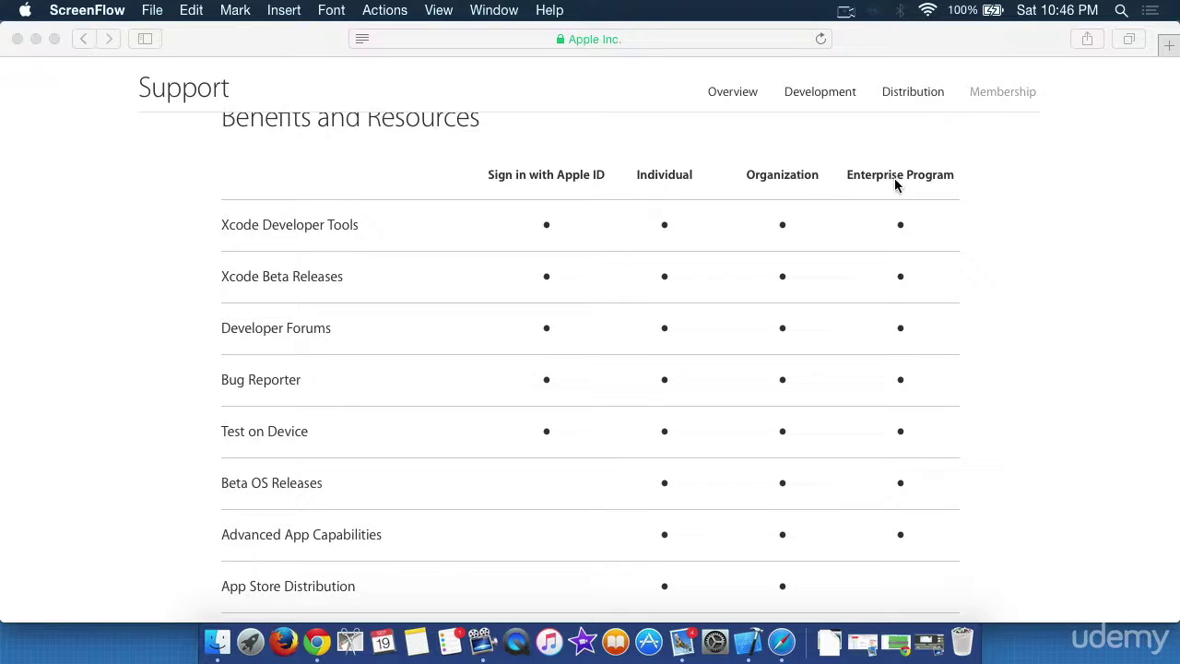
pyautogui.scroll(-2, 737, 369)
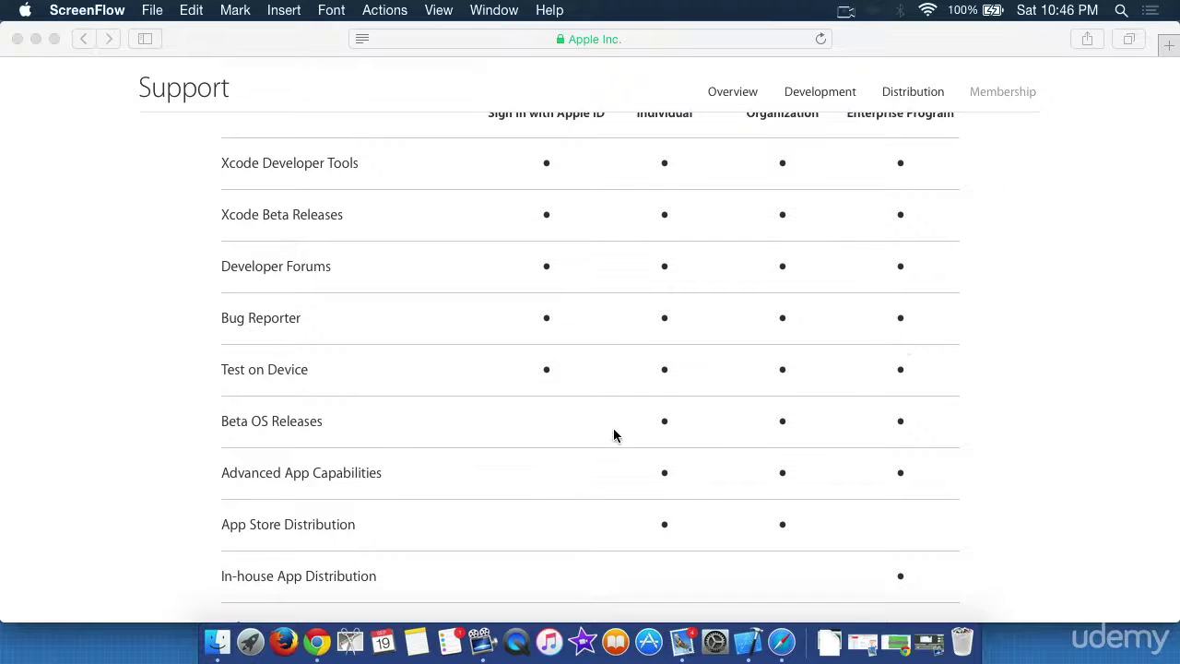
pyautogui.scroll(-3, 598, 449)
pyautogui.scroll(5, 598, 449)
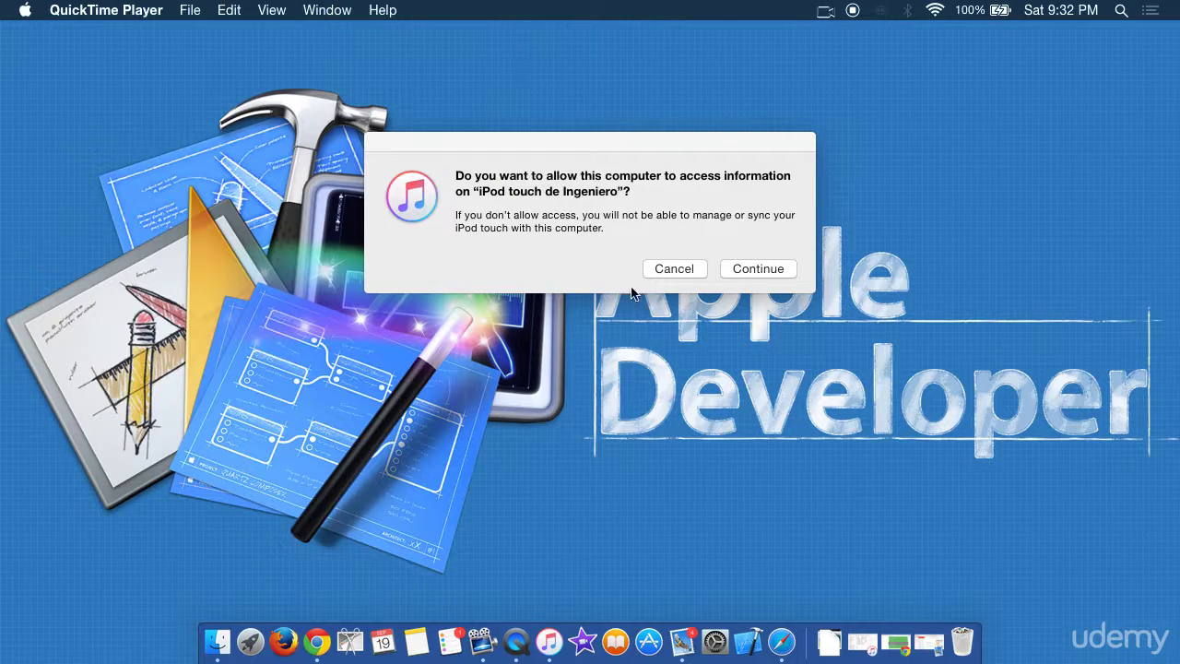
# Allow the computer to access the connected iPod touch and set it up as a new iPod in iTunes
pyautogui.click(758, 268)
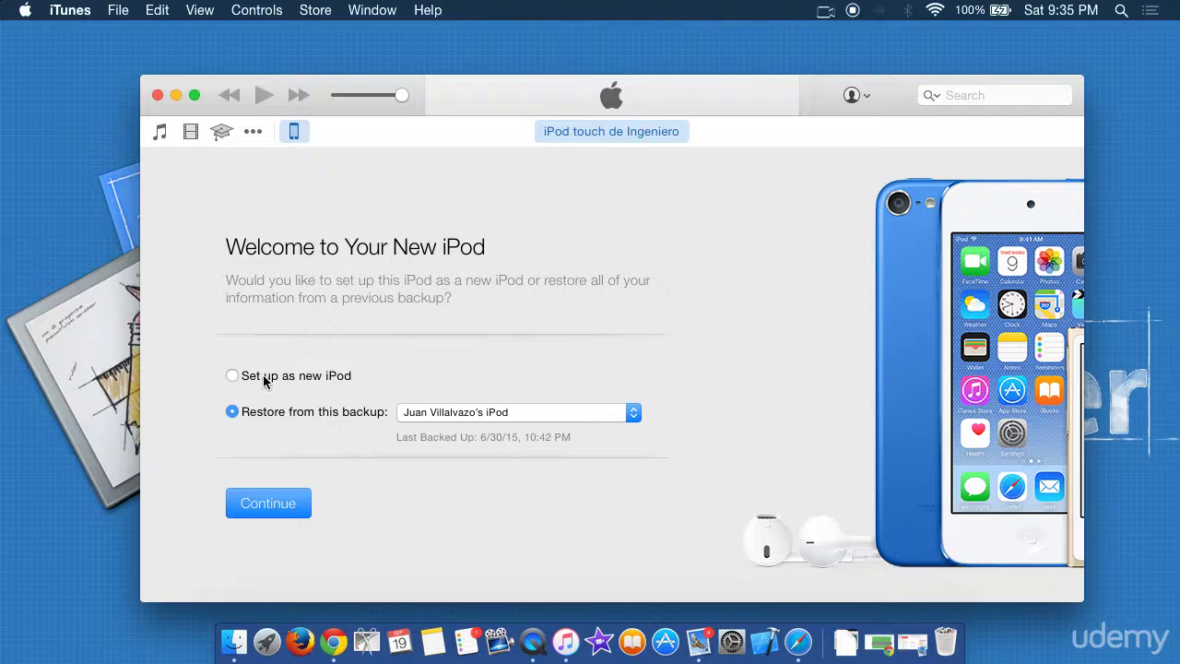
pyautogui.click(296, 376)
pyautogui.click(290, 507)
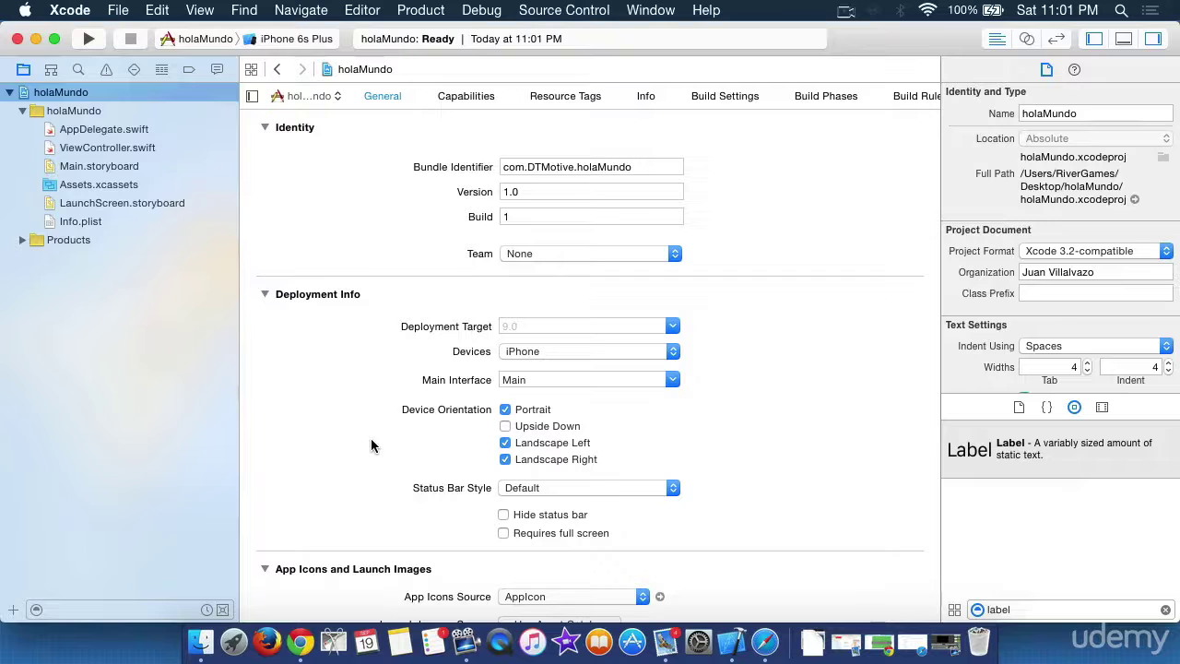
# Switch to Xcode and choose the connected iPod touch as the run destination for holaMundo
pyautogui.click(303, 39)
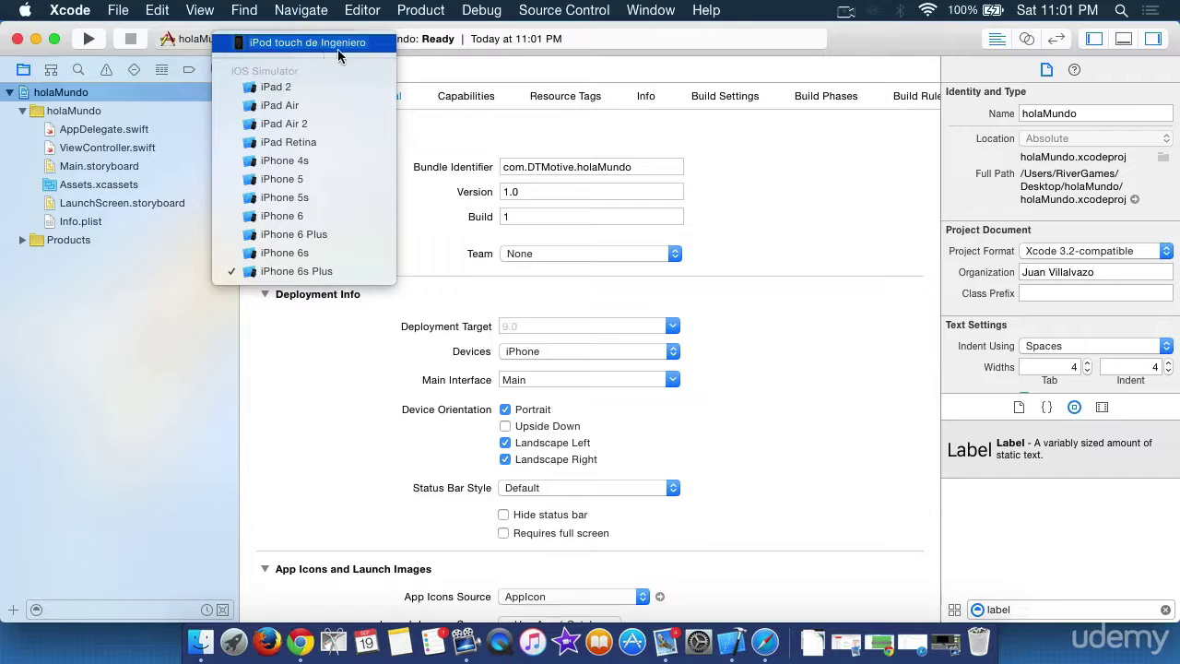
pyautogui.click(364, 49)
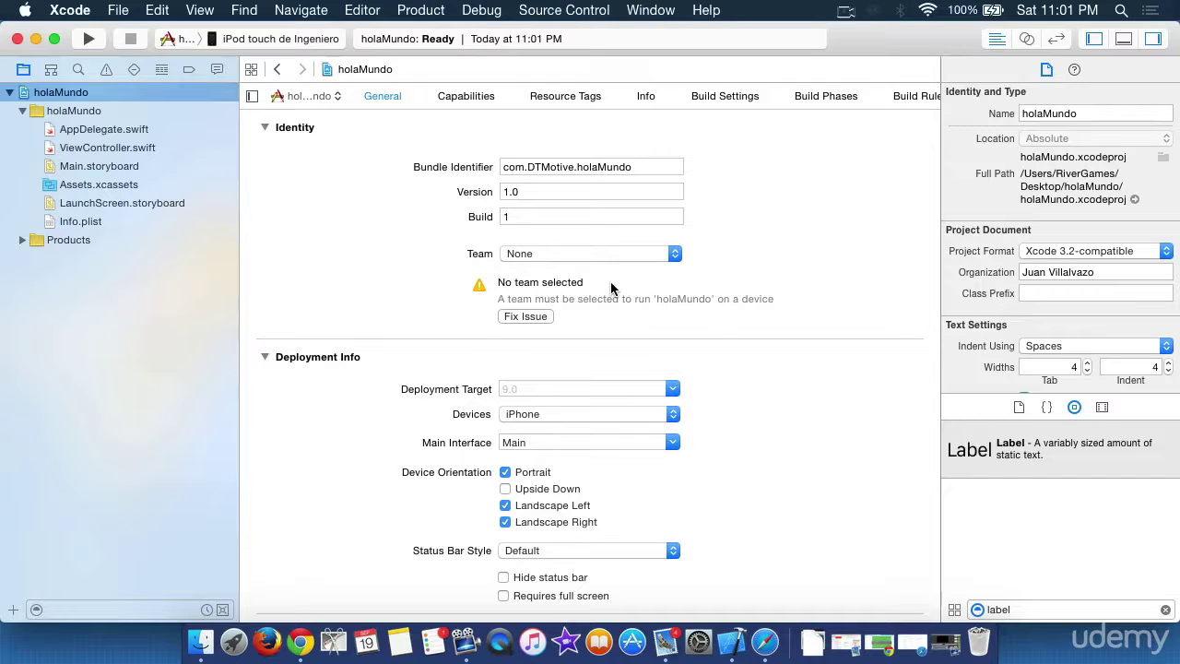
# Add an Apple ID account to Xcode through the missing-team fix, and dismiss the development team prompt without choosing one
pyautogui.click(522, 317)
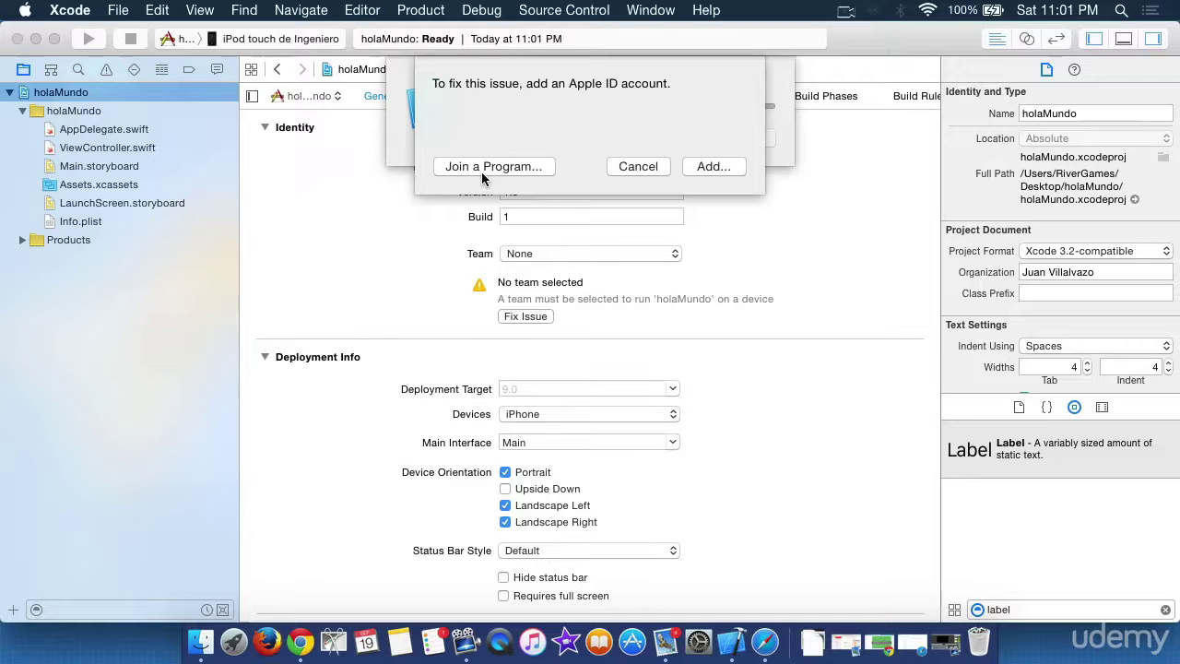
pyautogui.click(713, 168)
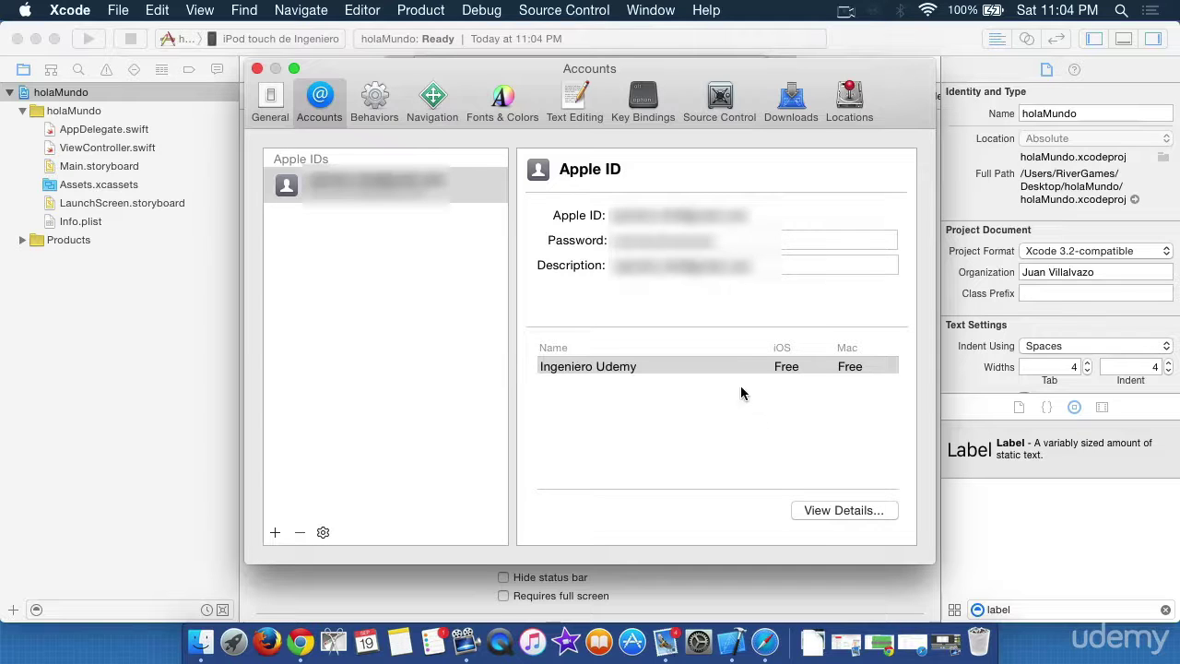
pyautogui.click(256, 69)
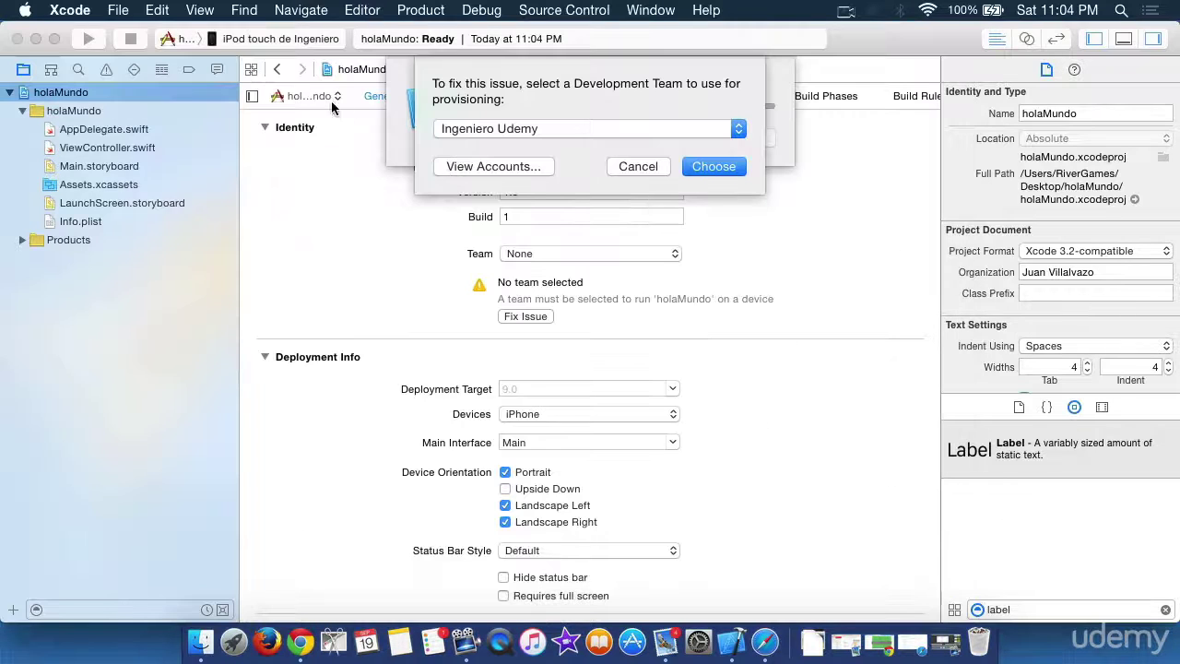
pyautogui.click(636, 166)
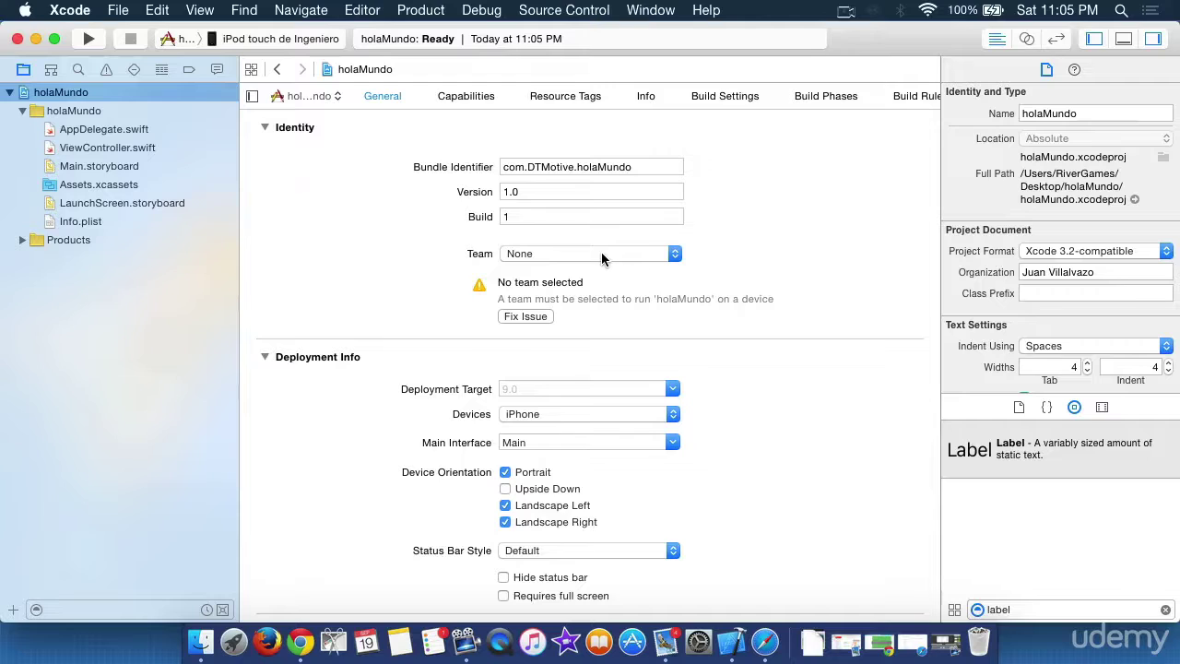
# Assign the account's development team to holaMundo with the code signing issue fixed, and run the app on the iPod touch
pyautogui.click(564, 255)
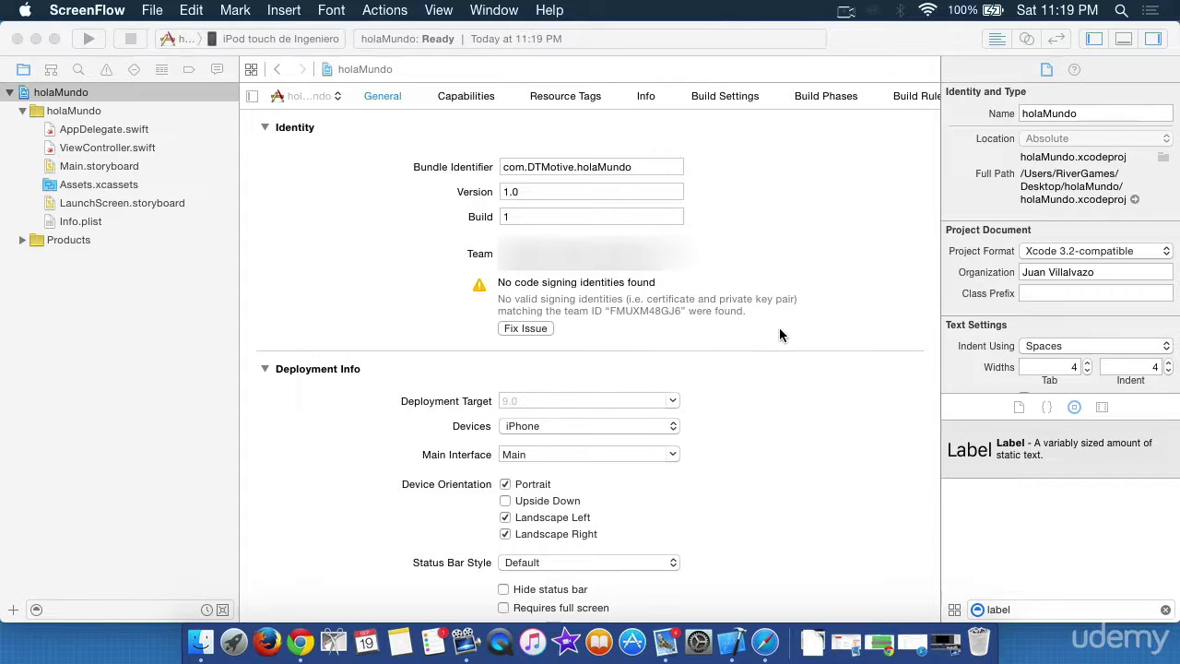
pyautogui.click(521, 330)
pyautogui.click(521, 330)
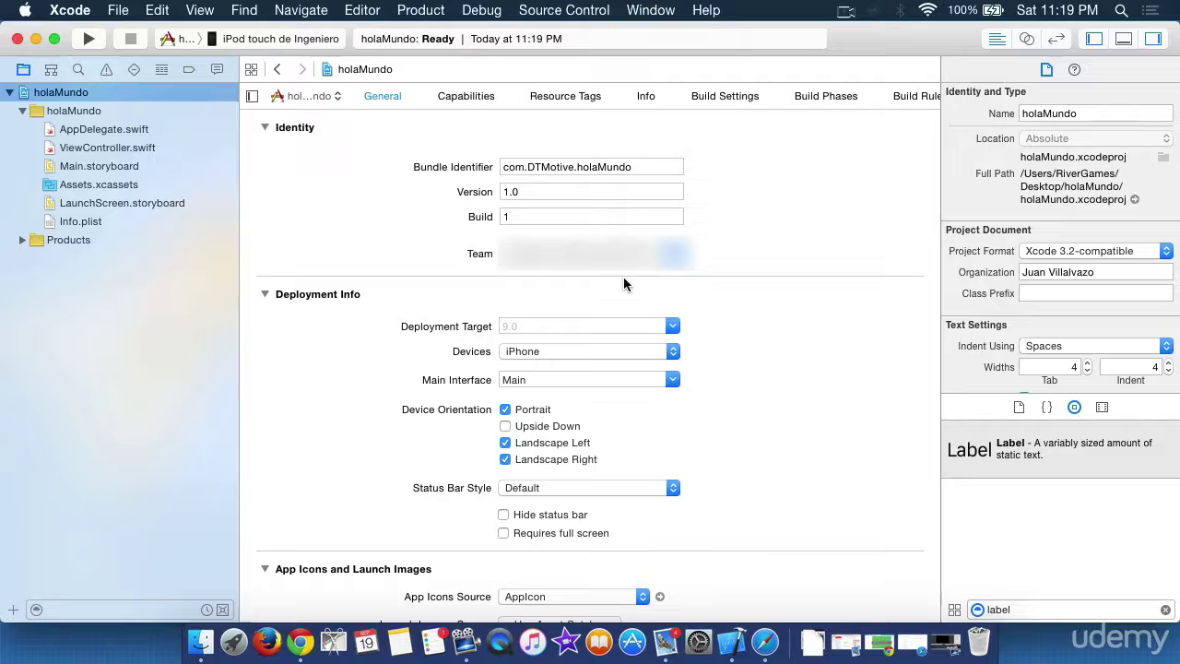
pyautogui.click(87, 40)
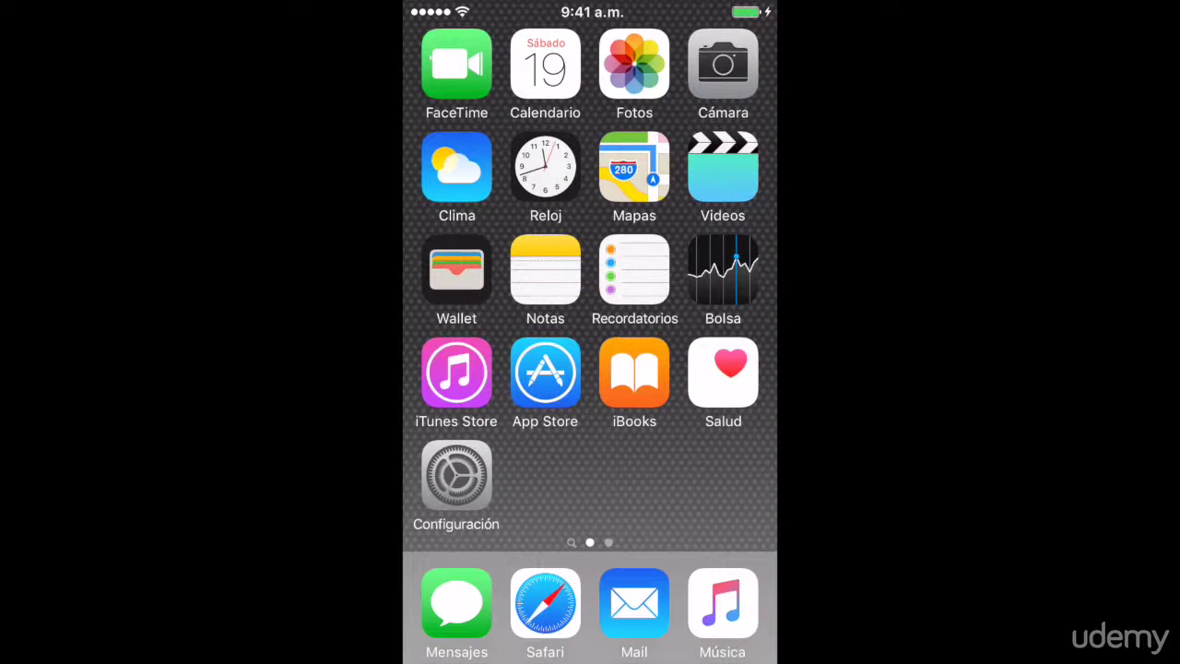
# On the iPod touch, open the Perfil page in the General section of Configuración
pyautogui.click(456, 475)
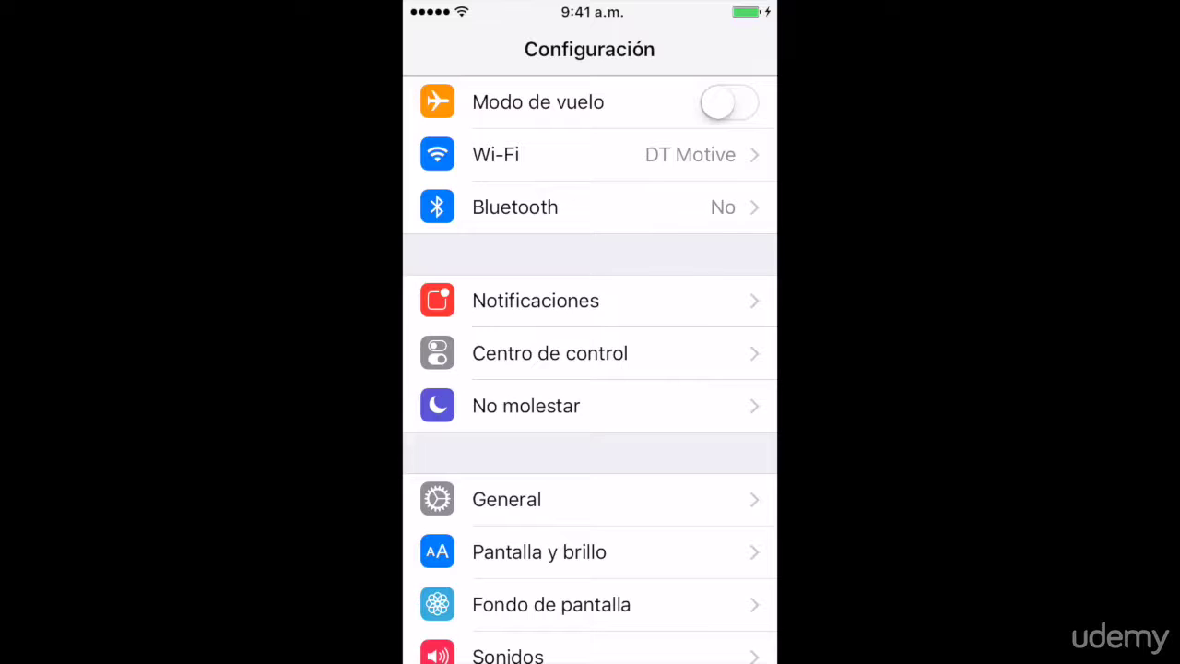
pyautogui.click(506, 499)
pyautogui.scroll(-5, 589, 368)
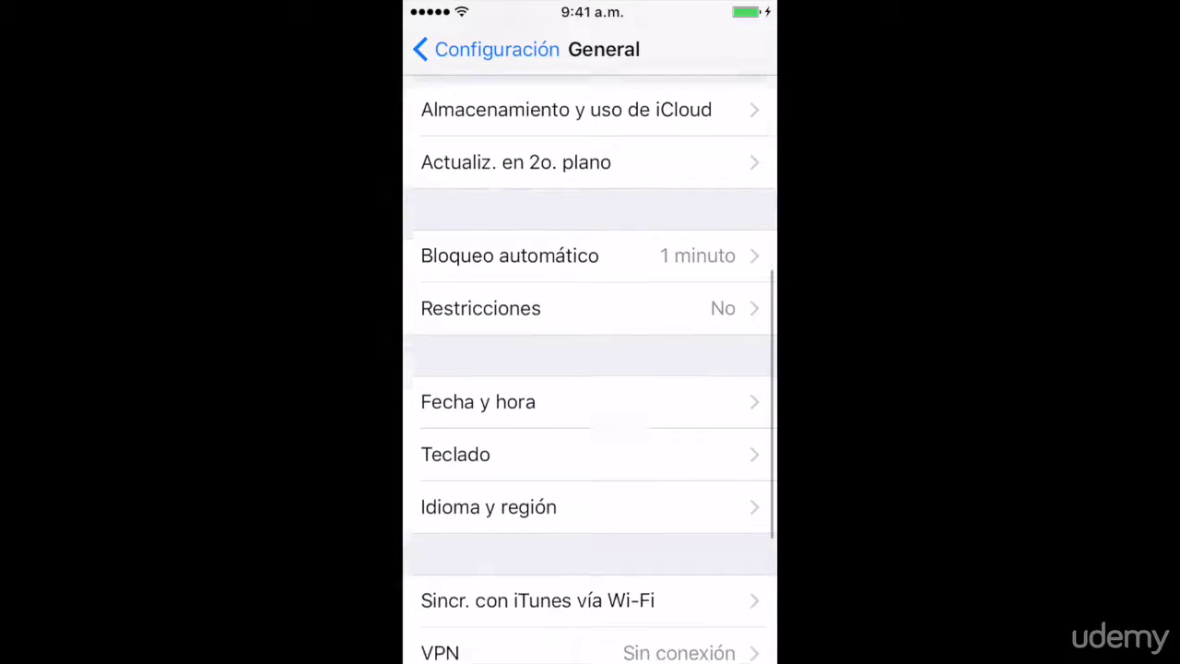
pyautogui.scroll(-5, 590, 369)
pyautogui.click(479, 405)
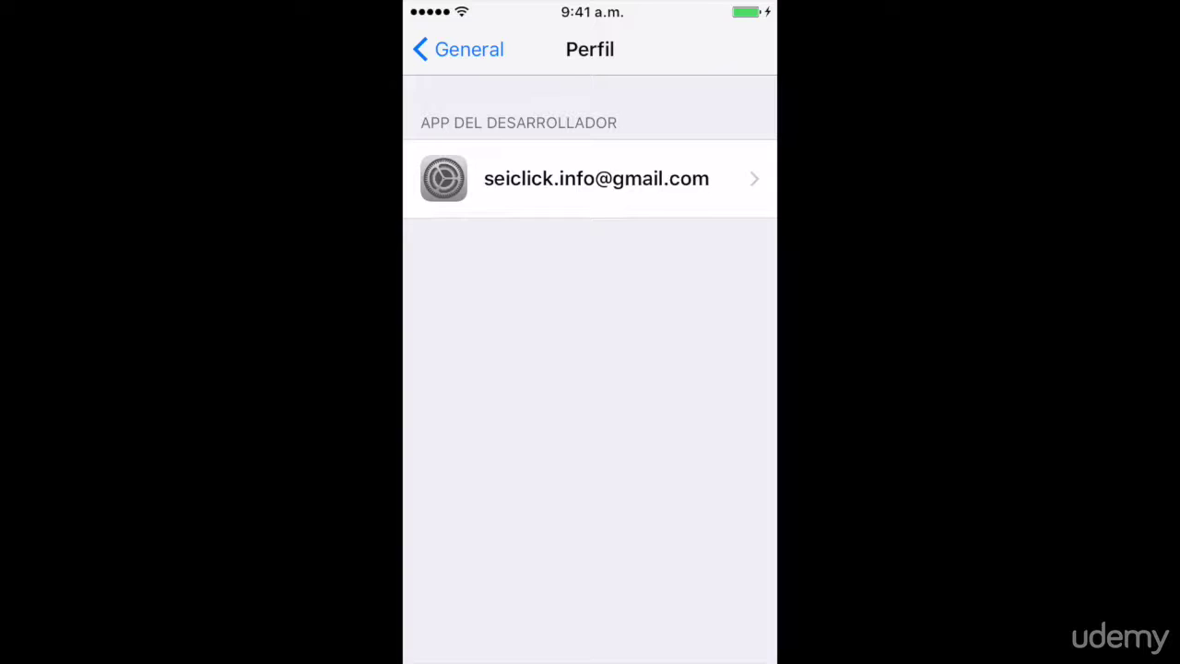
# Trust the holaMundo developer's apps on the iPod touch and return to the home screen
pyautogui.click(597, 178)
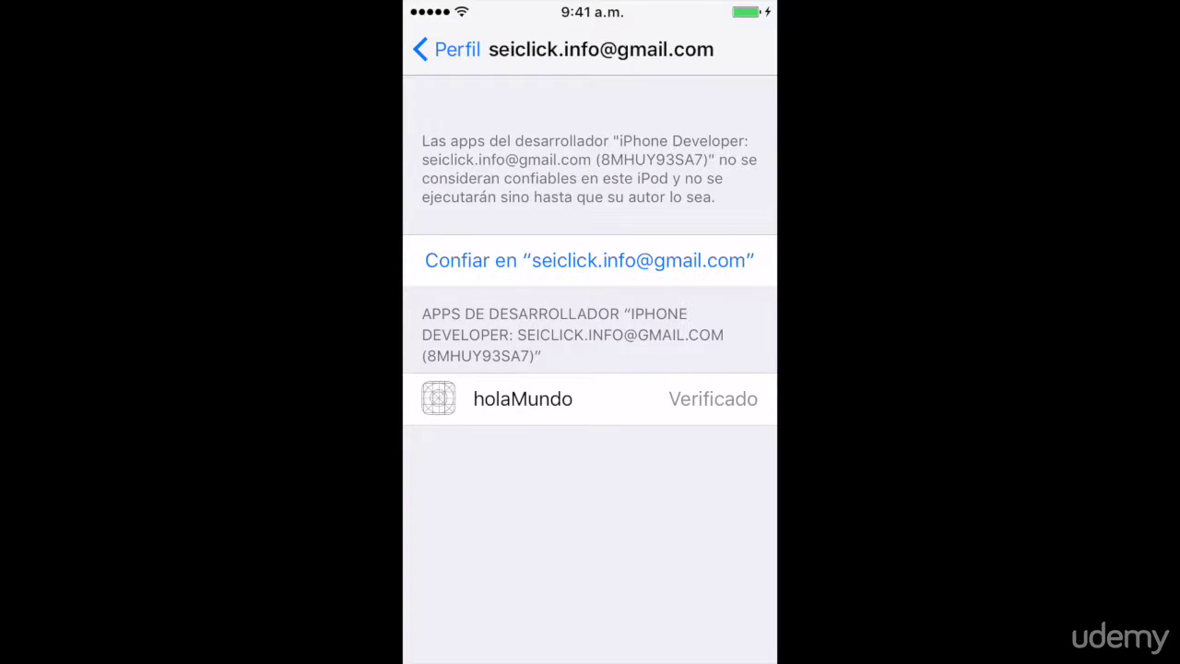
pyautogui.click(589, 260)
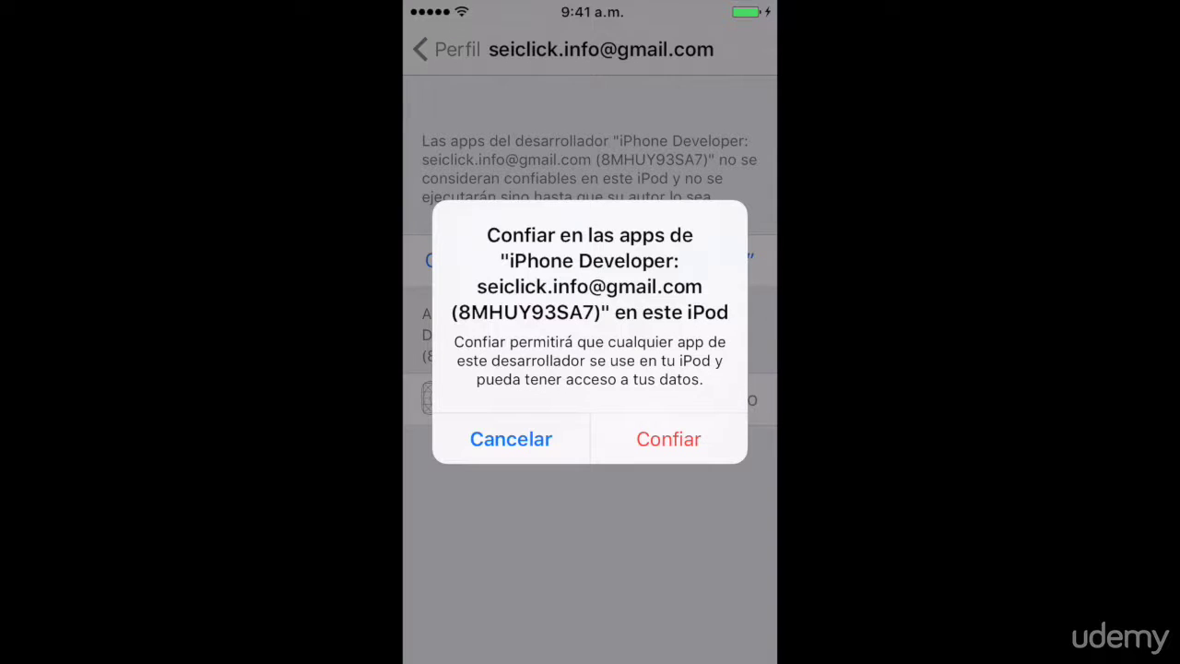
pyautogui.click(668, 439)
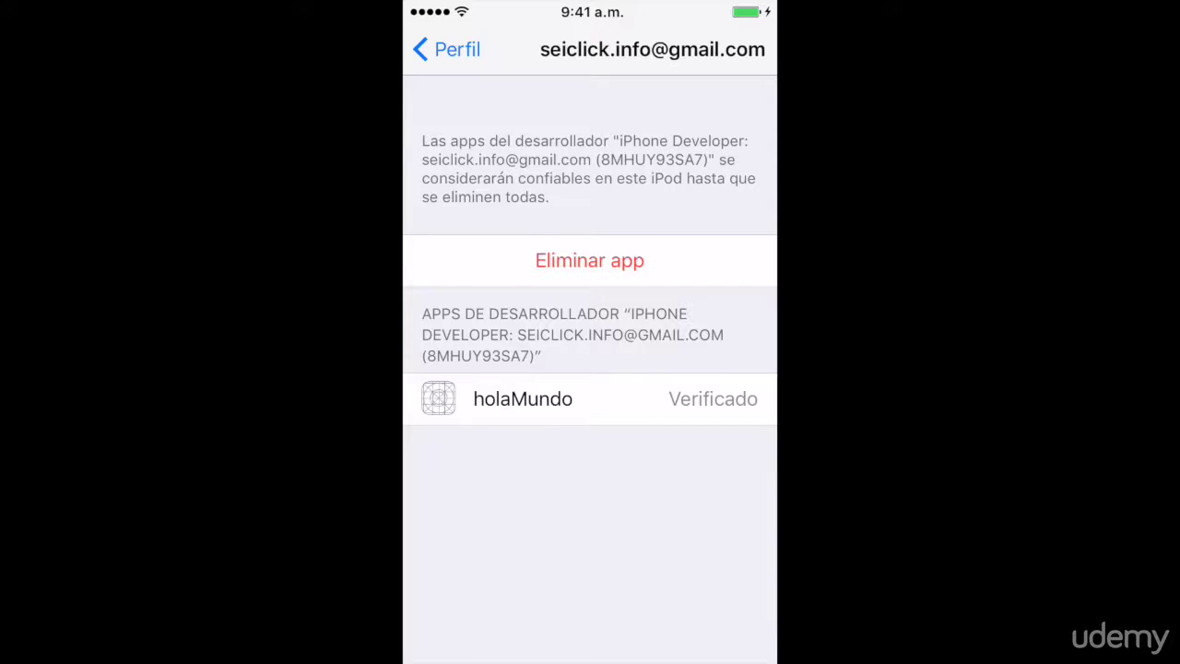
pyautogui.click(445, 49)
pyautogui.click(451, 49)
pyautogui.click(488, 48)
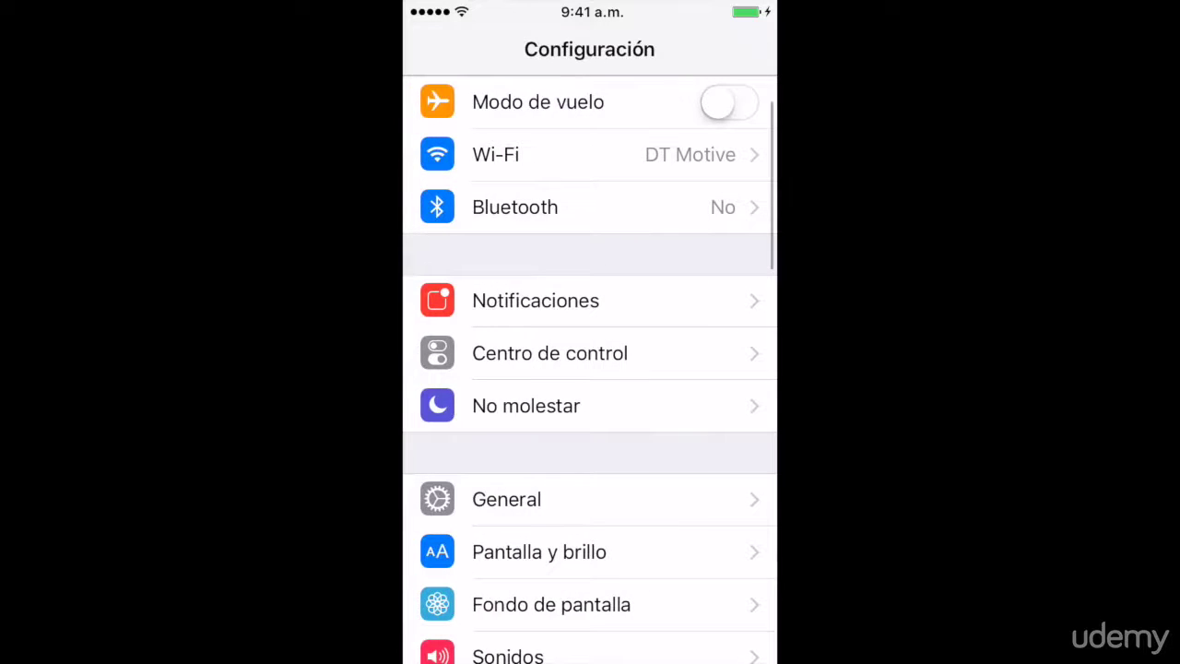
pyautogui.press('super+shift+h')
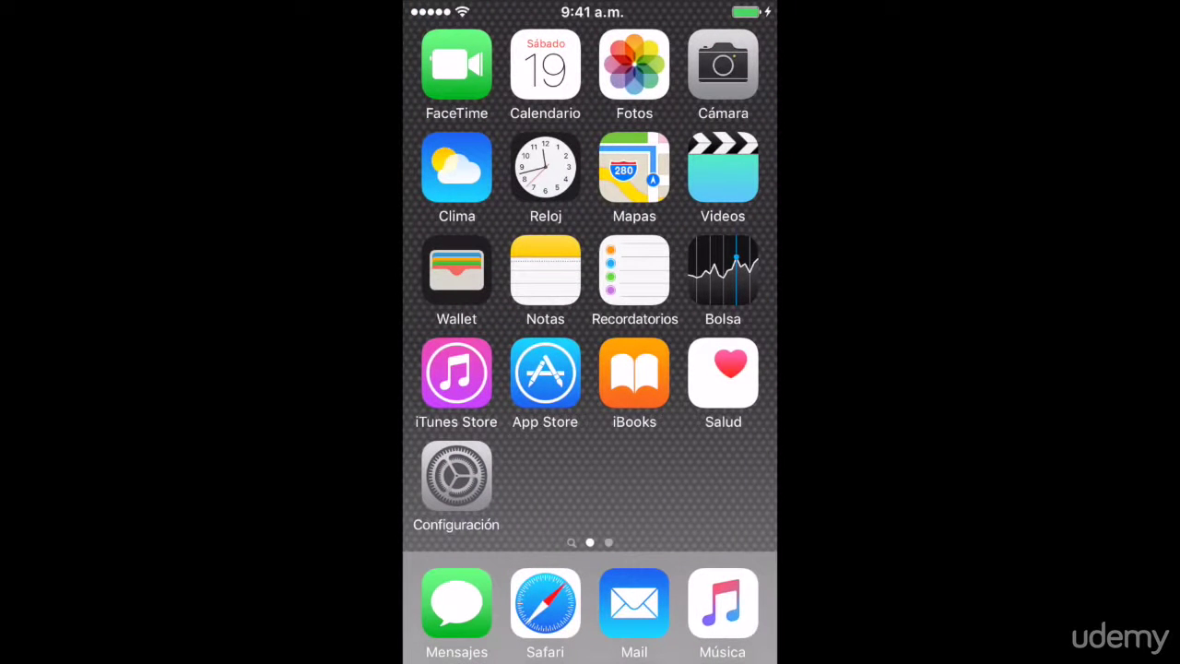